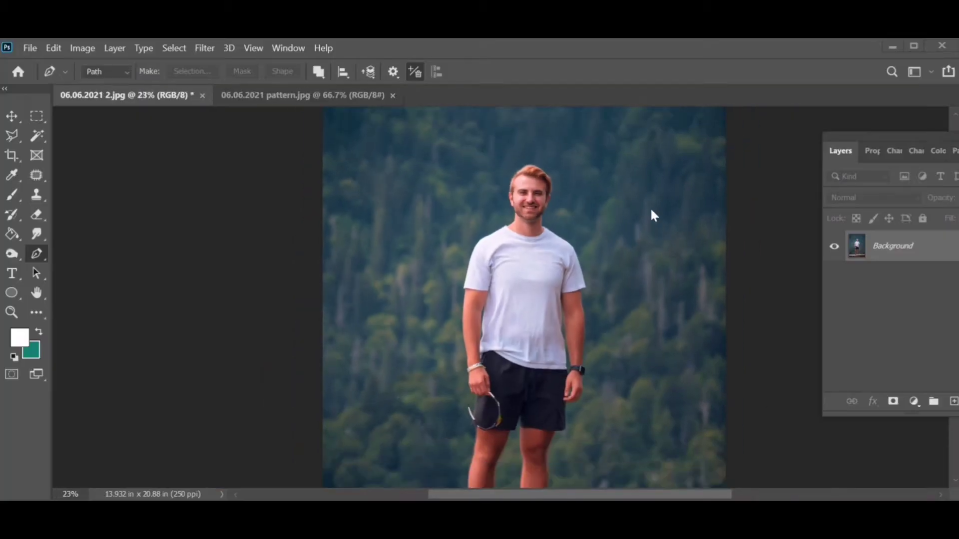
# Duplicate the man's photo onto a new layer with Ctrl+J
pyautogui.click(324, 95)
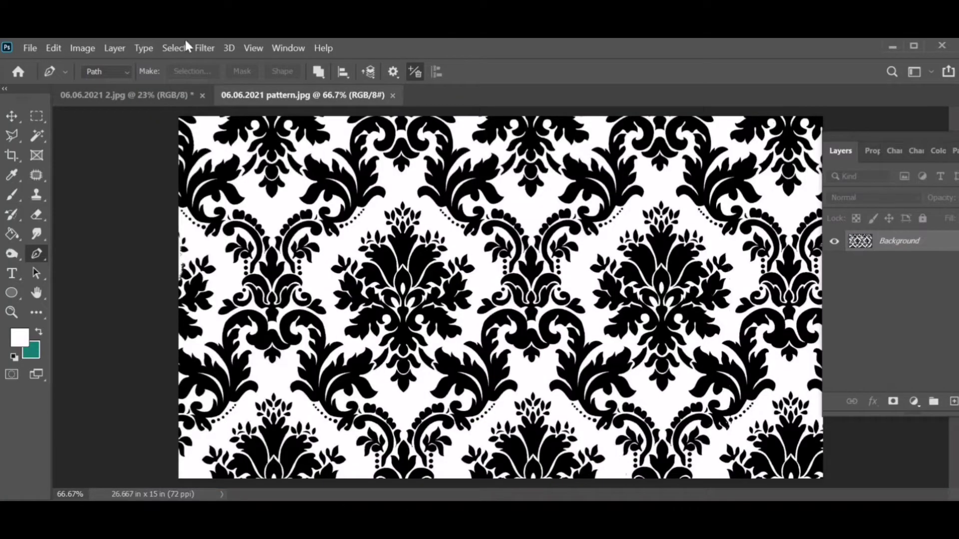
pyautogui.click(128, 94)
pyautogui.scroll(3, 501, 363)
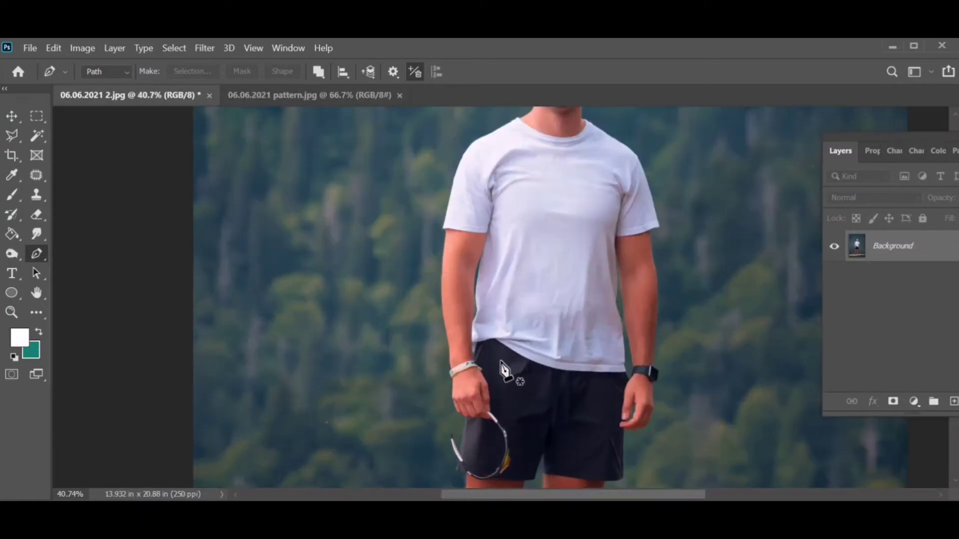
pyautogui.hotkey('ctrl', 'j')
pyautogui.scroll(10, 506, 367)
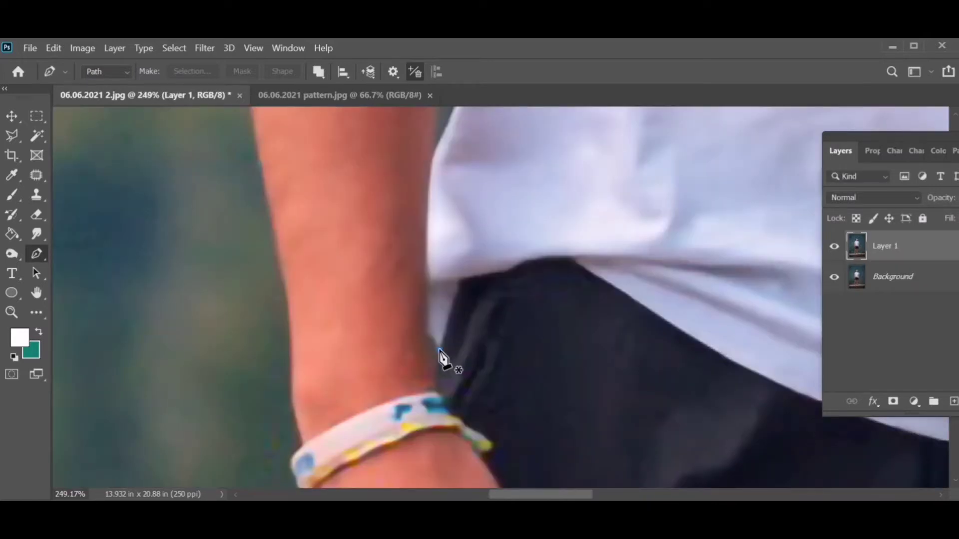
pyautogui.scroll(3, 435, 370)
# With the Pen tool, trace the shirt from the arm edge along the sleeve, shoulder and collar
pyautogui.click(437, 410)
pyautogui.scroll(2, 439, 430)
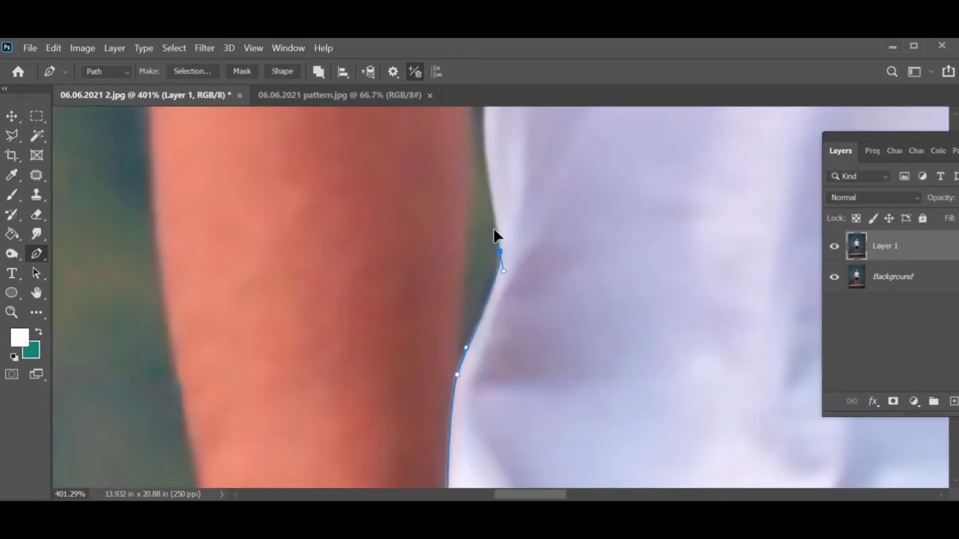
pyautogui.scroll(2, 480, 215)
pyautogui.hscroll(4, 466, 199)
pyautogui.scroll(5, 382, 372)
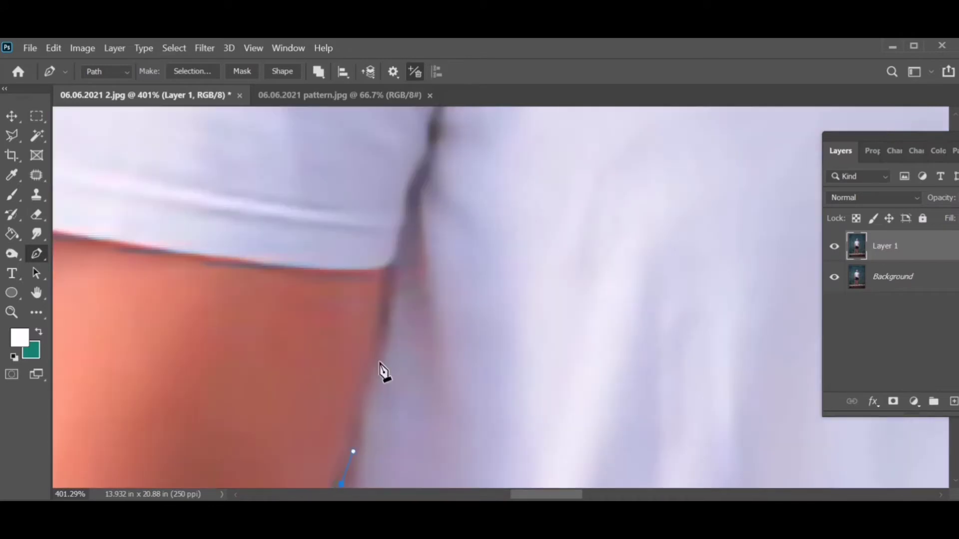
pyautogui.click(497, 314)
pyautogui.click(423, 323)
pyautogui.hscroll(-3, 299, 322)
pyautogui.click(232, 325)
pyautogui.scroll(2, 293, 414)
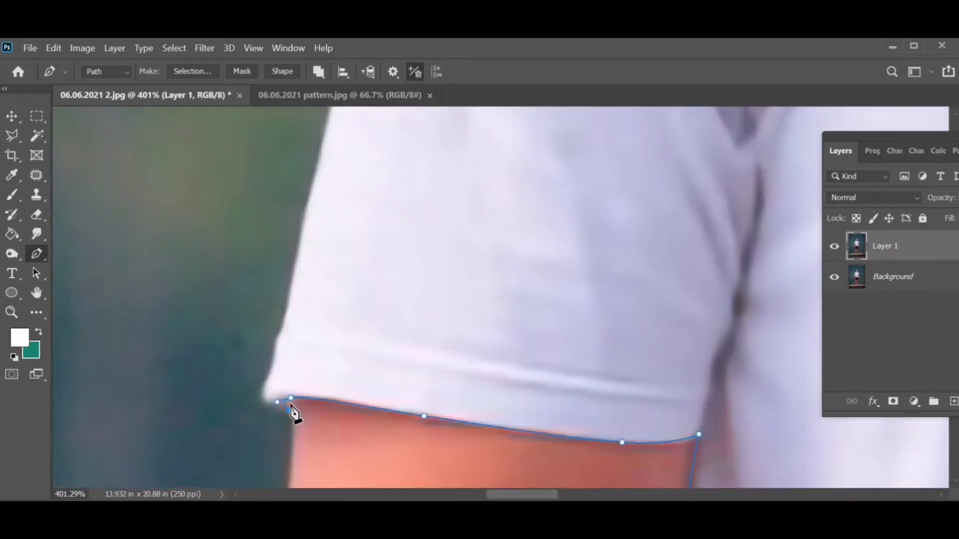
pyautogui.scroll(4, 349, 338)
pyautogui.hscroll(-3, 499, 284)
pyautogui.click(496, 282)
pyautogui.scroll(2, 496, 282)
pyautogui.hscroll(3, 535, 220)
pyautogui.click(589, 262)
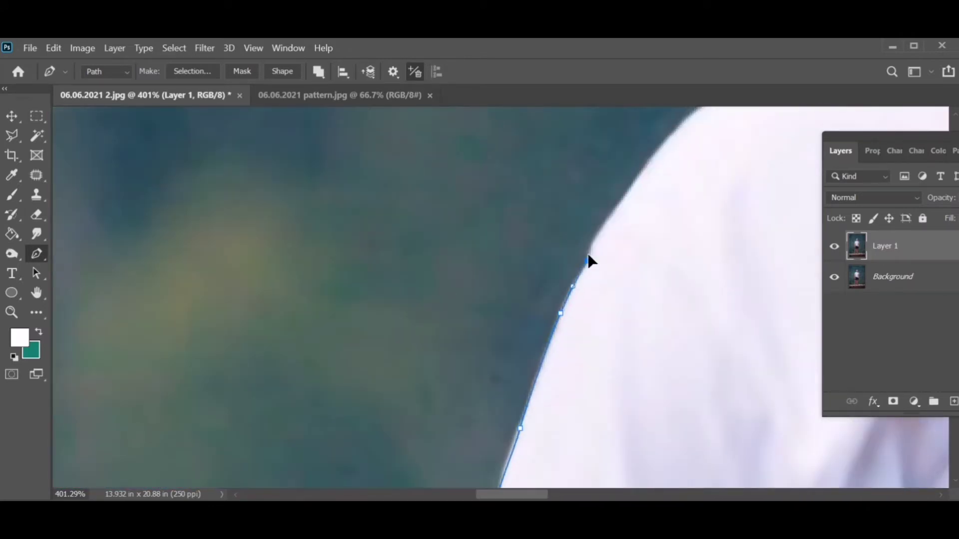
pyautogui.scroll(3, 606, 279)
pyautogui.moveTo(554, 320)
pyautogui.mouseDown()
pyautogui.moveTo(607, 298)
pyautogui.moveTo(550, 430)
pyautogui.mouseUp()
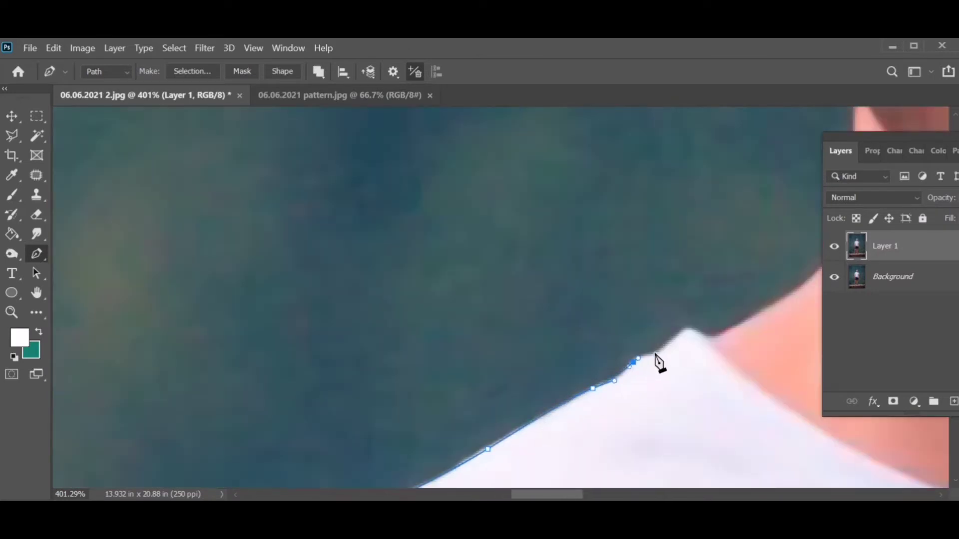
pyautogui.scroll(2, 658, 362)
pyautogui.hscroll(3, 658, 362)
pyautogui.click(599, 384)
pyautogui.scroll(-2, 739, 307)
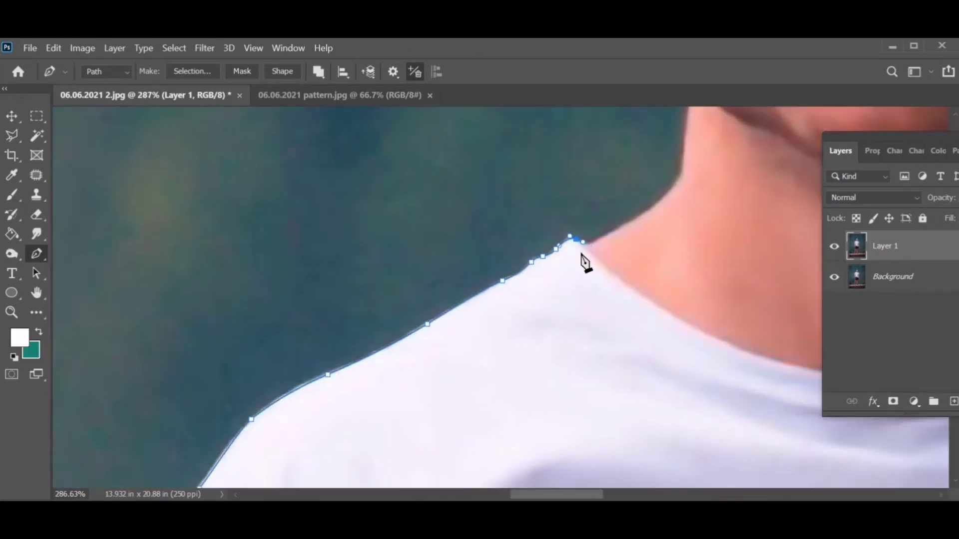
pyautogui.hscroll(3, 394, 281)
pyautogui.click(503, 300)
pyautogui.moveTo(359, 438); pyautogui.dragTo(417, 426)
pyautogui.scroll(2, 409, 443)
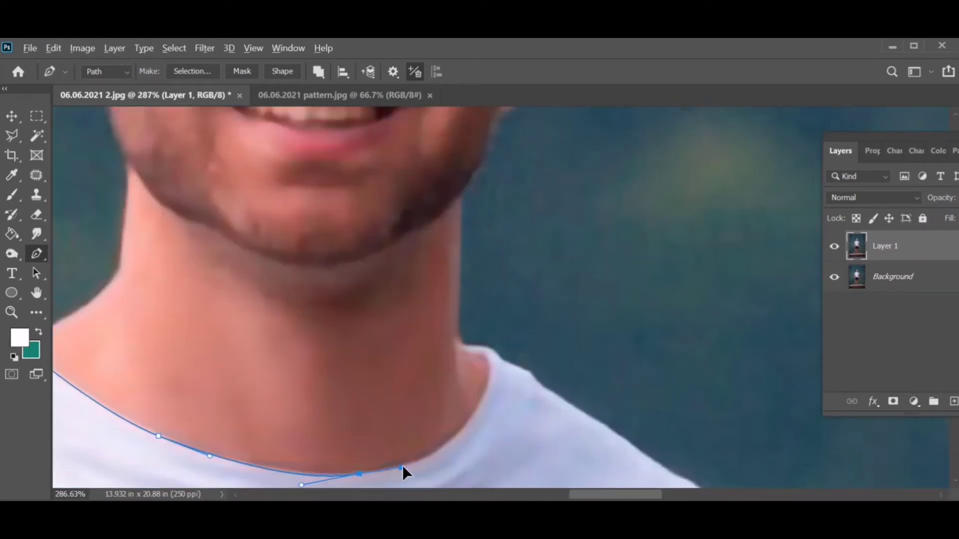
# Continue the outline down the other shoulder and around the second sleeve's hem
pyautogui.click(503, 360)
pyautogui.scroll(-5, 503, 361)
pyautogui.hscroll(6, 503, 360)
pyautogui.click(380, 263)
pyautogui.click(429, 301)
pyautogui.click(482, 337)
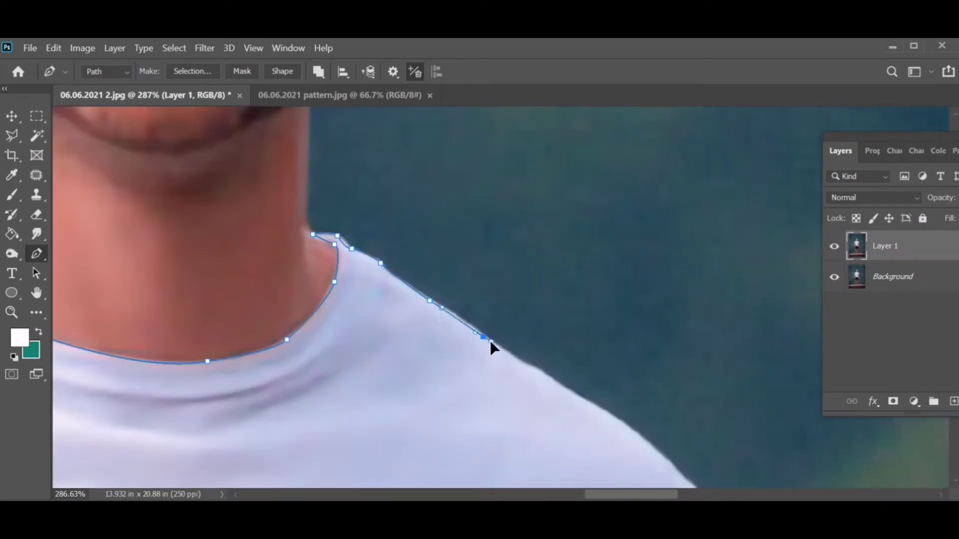
pyautogui.click(645, 450)
pyautogui.scroll(-5, 357, 290)
pyautogui.scroll(-5, 316, 247)
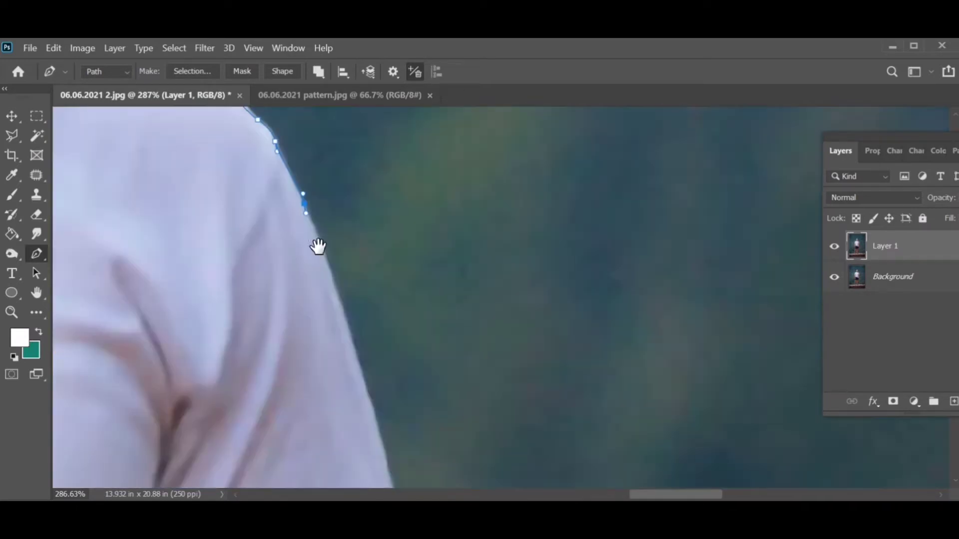
pyautogui.scroll(-5, 305, 300)
pyautogui.click(299, 280)
pyautogui.click(312, 331)
pyautogui.scroll(-2, 323, 367)
pyautogui.hscroll(2, 300, 340)
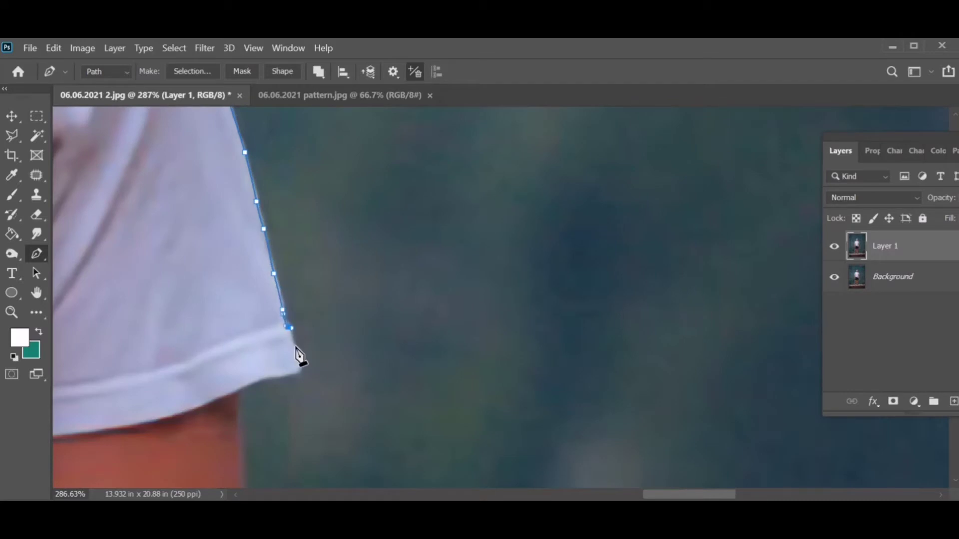
pyautogui.hscroll(-5, 449, 364)
pyautogui.click(336, 392)
pyautogui.hscroll(-5, 336, 392)
pyautogui.click(374, 359)
pyautogui.click(352, 374)
pyautogui.scroll(-5, 296, 246)
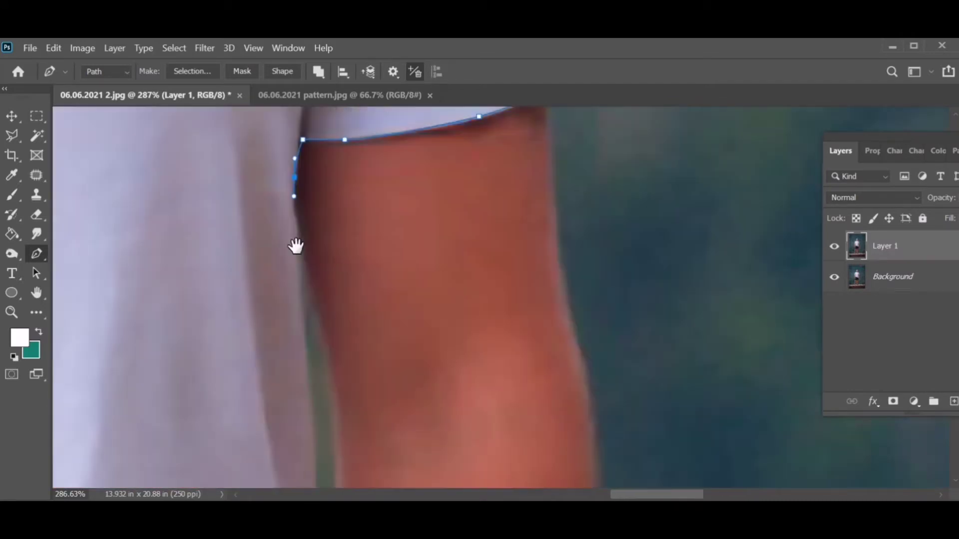
pyautogui.scroll(-3, 296, 245)
# Trace down the shirt's side and along its bottom hem, closing the outline
pyautogui.click(281, 214)
pyautogui.scroll(-1, 279, 245)
pyautogui.scroll(-3, 357, 279)
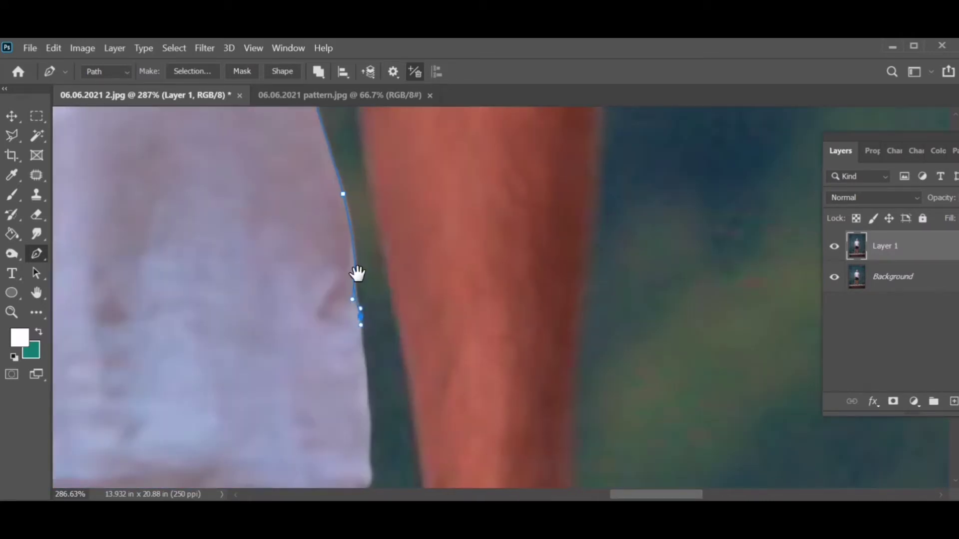
pyautogui.scroll(3, 353, 302)
pyautogui.scroll(-3, 283, 295)
pyautogui.hscroll(-5, 460, 275)
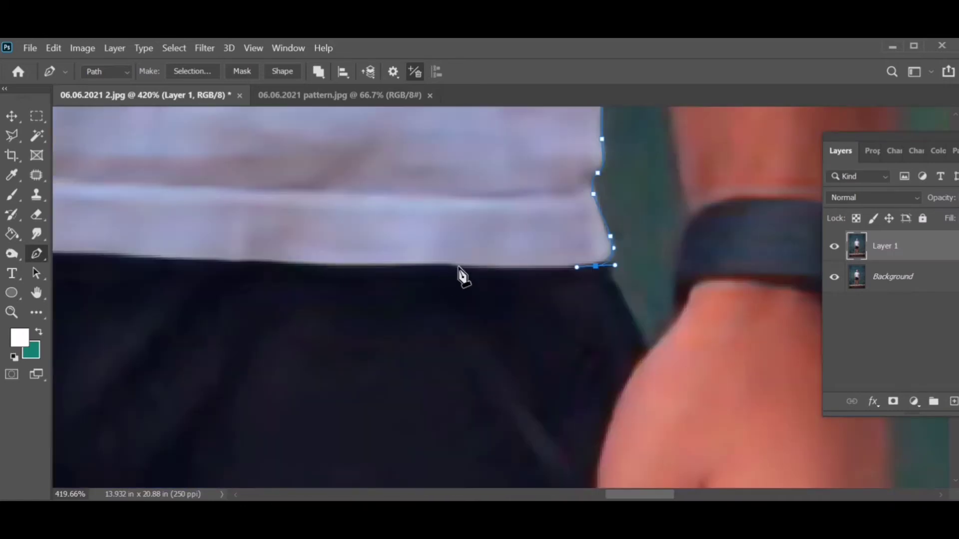
pyautogui.click(374, 265)
pyautogui.hscroll(-3, 400, 272)
pyautogui.click(401, 267)
pyautogui.click(277, 245)
pyautogui.click(183, 220)
pyautogui.scroll(3, 179, 225)
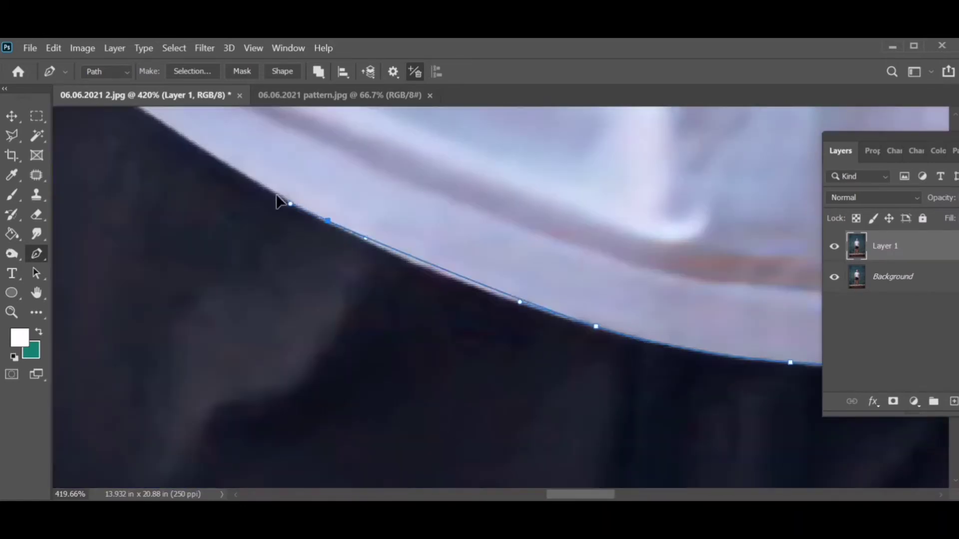
pyautogui.hscroll(-5, 284, 199)
pyautogui.scroll(-3, 460, 311)
pyautogui.click(261, 241)
pyautogui.scroll(-5, 300, 250)
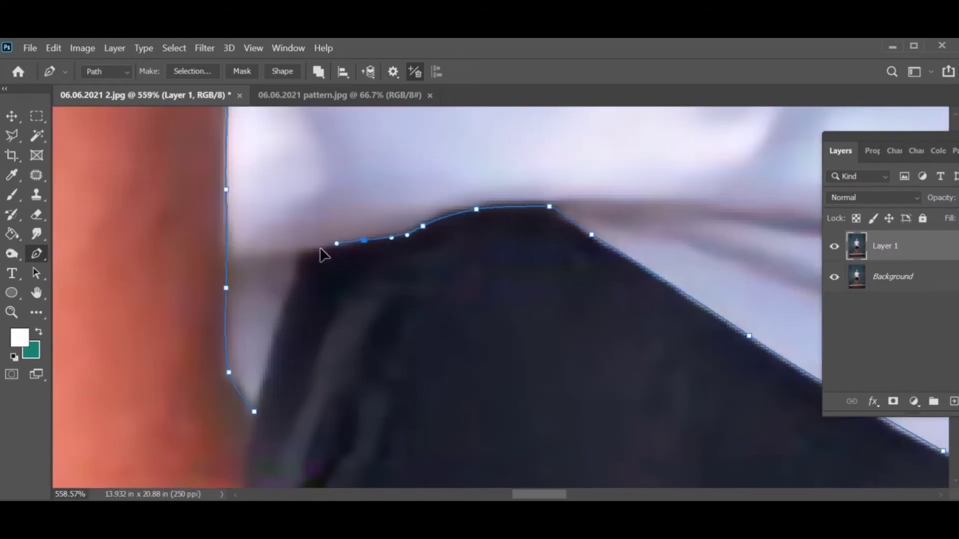
pyautogui.click(232, 284)
pyautogui.click(236, 340)
pyautogui.click(256, 417)
pyautogui.scroll(-5, 517, 348)
# Convert the shirt path to a selection feathered by 2 px
pyautogui.hotkey('ctrl', 'Return')
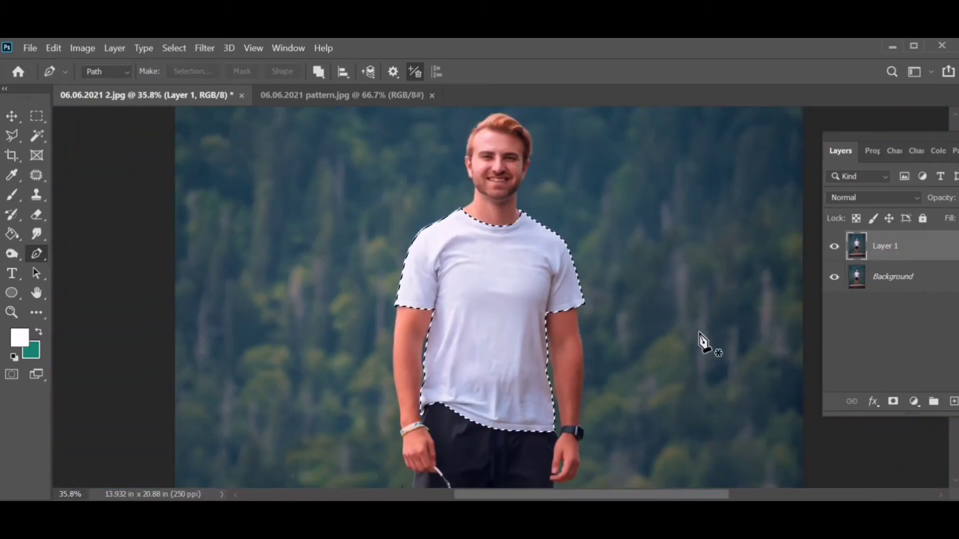
pyautogui.press('j')
pyautogui.rightClick(636, 238)
pyautogui.click(668, 270)
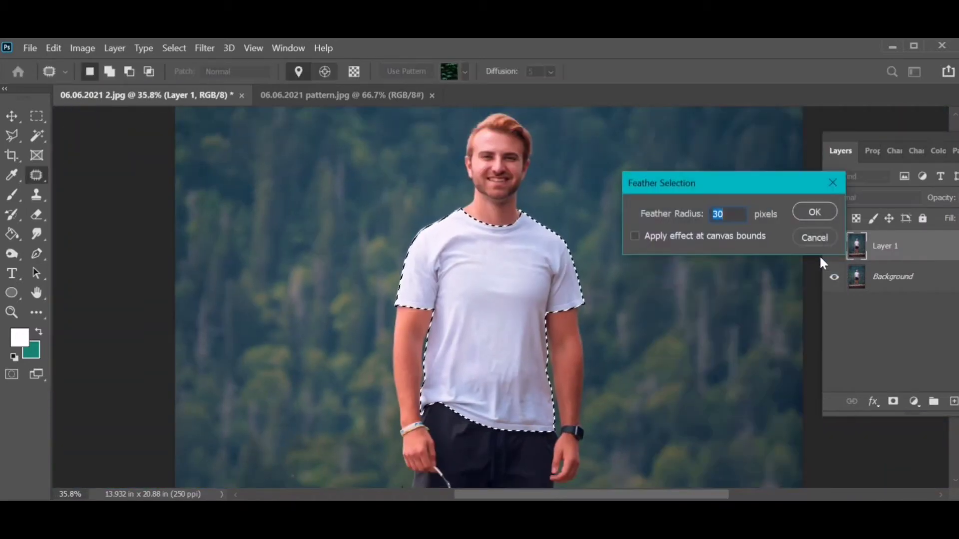
pyautogui.write('2')
pyautogui.press('Return')
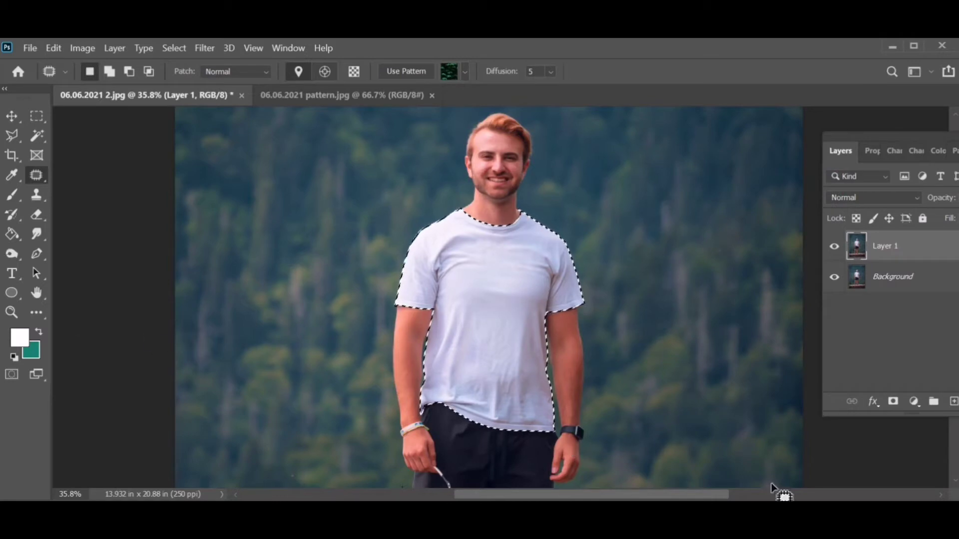
# Add a layer mask to Layer 1 from the feathered shirt selection
pyautogui.click(893, 402)
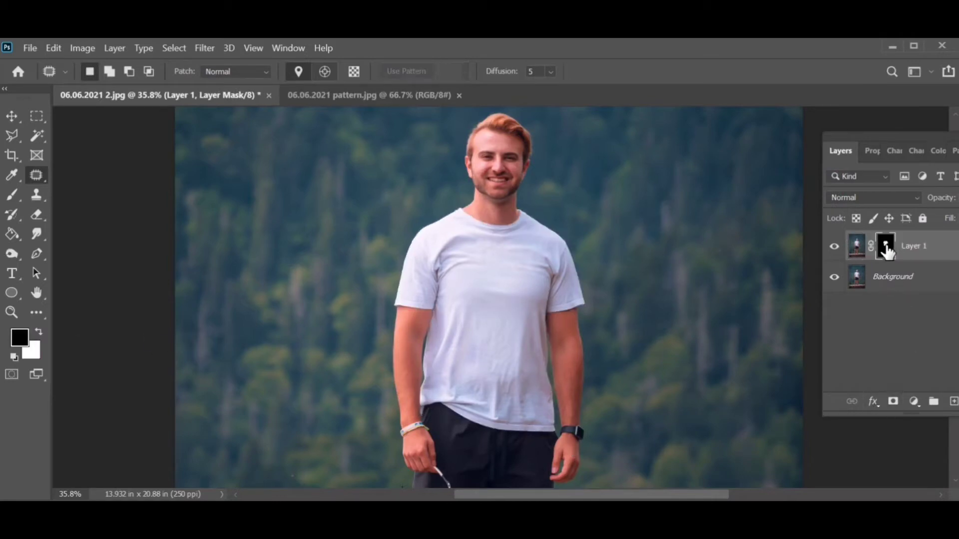
pyautogui.click(914, 403)
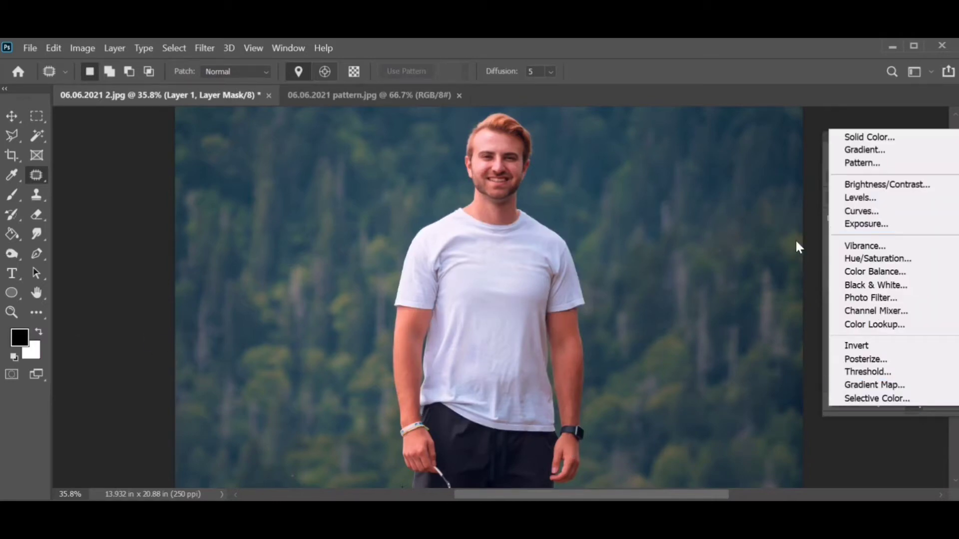
pyautogui.click(882, 261)
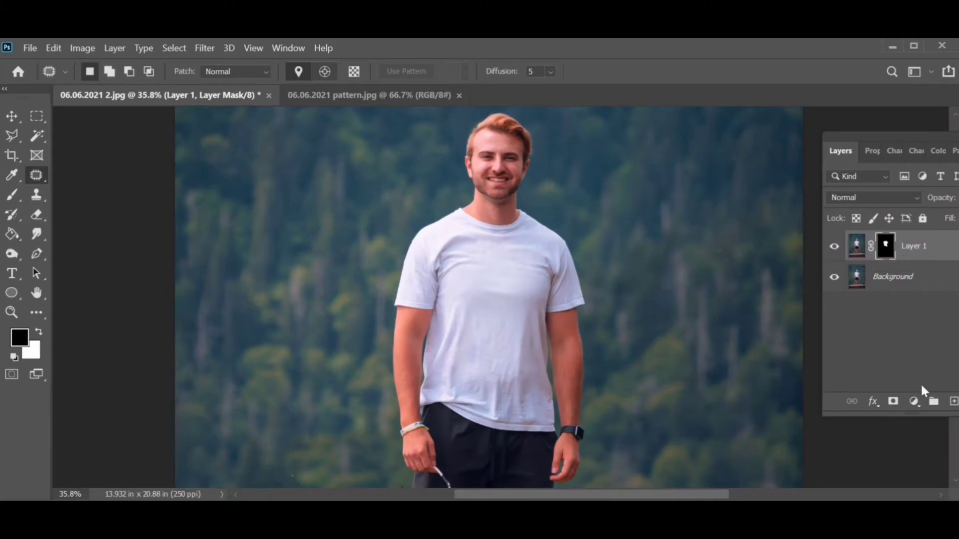
pyautogui.click(914, 402)
# Add an orange Solid Color fill layer in Multiply mode, clipped to Layer 1
pyautogui.click(867, 127)
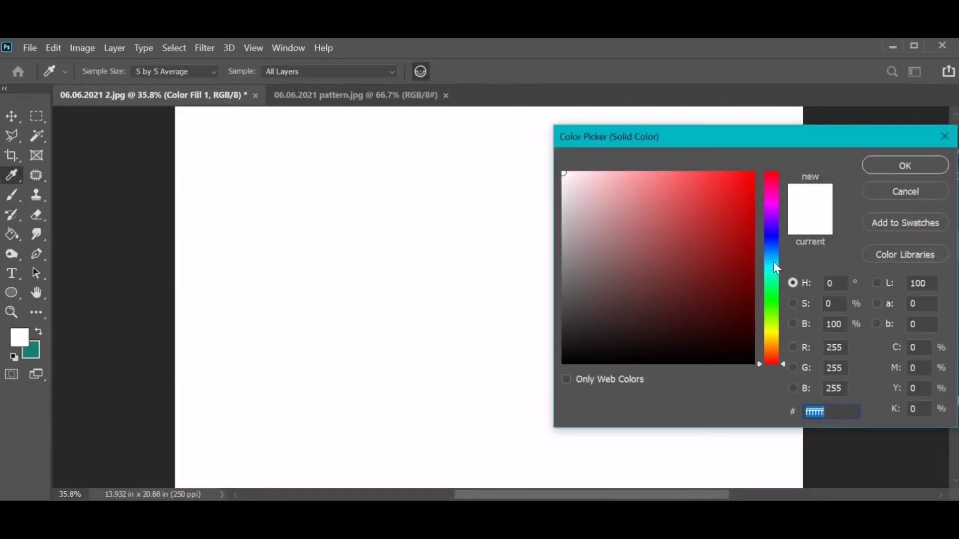
pyautogui.moveTo(772, 231); pyautogui.dragTo(771, 181)
pyautogui.click(752, 177)
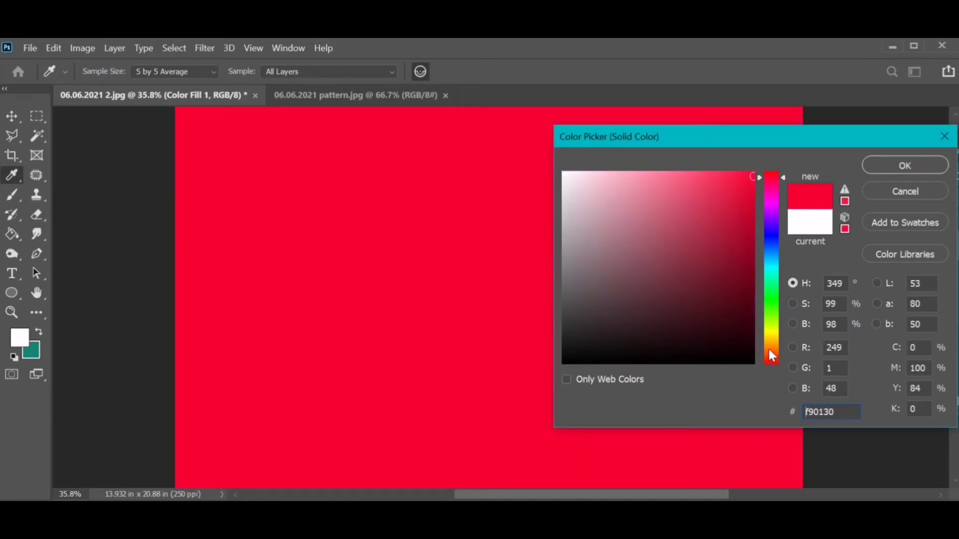
pyautogui.moveTo(769, 350); pyautogui.dragTo(772, 354)
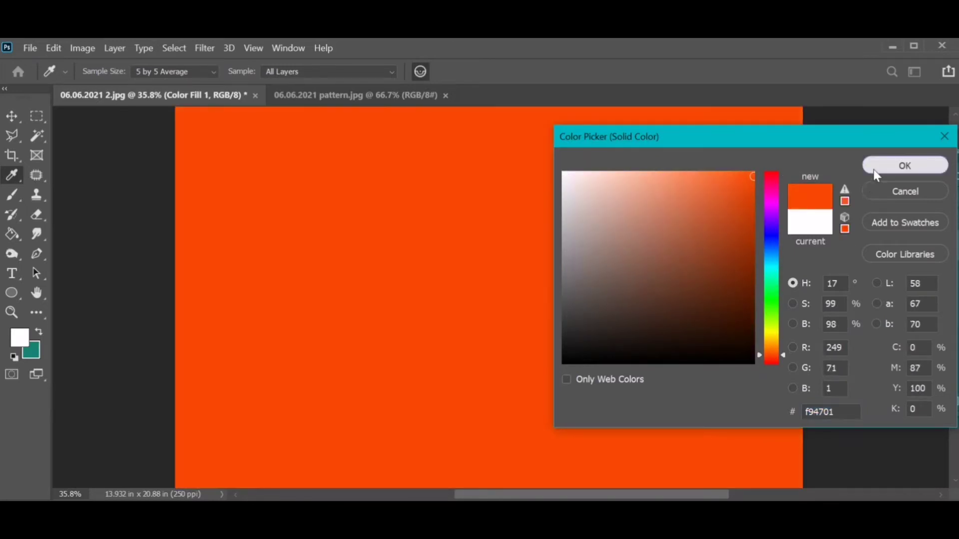
pyautogui.click(904, 168)
pyautogui.click(888, 195)
pyautogui.click(872, 209)
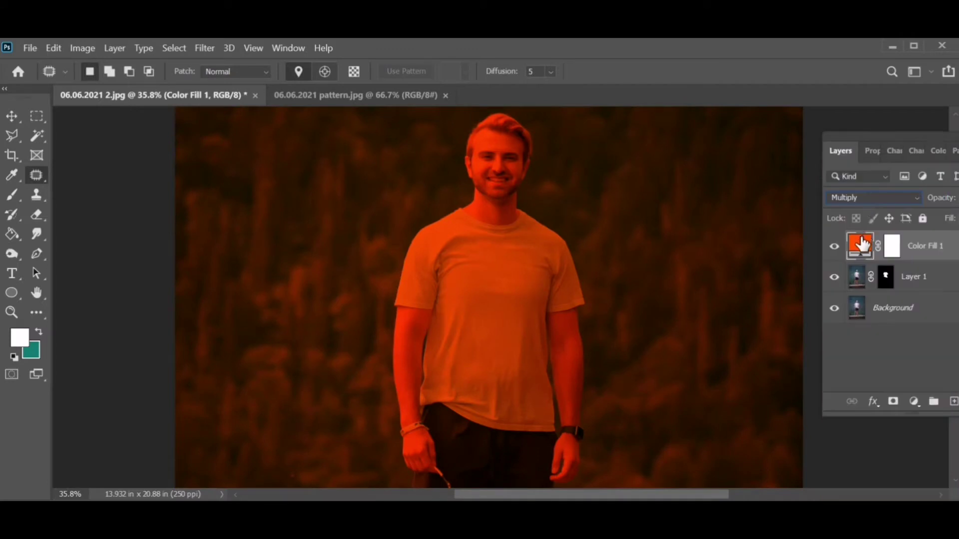
pyautogui.keyDown('alt'); pyautogui.click(862, 258); pyautogui.keyUp('alt')
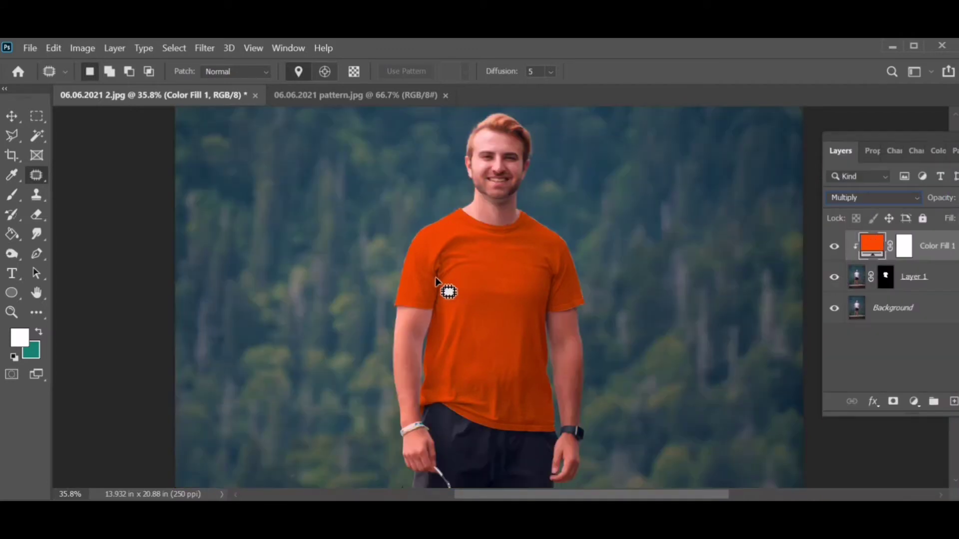
# Target Layer 1's mask with a tiny brush and paint out the white fringe at the shirt edge
pyautogui.scroll(2, 478, 241)
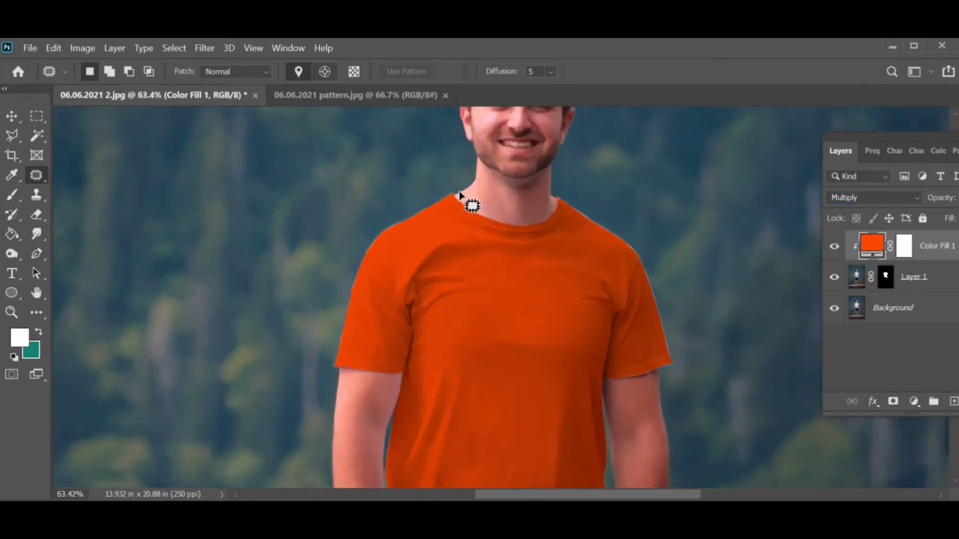
pyautogui.scroll(2, 469, 210)
pyautogui.scroll(2, 469, 210)
pyautogui.scroll(3, 475, 242)
pyautogui.press('b')
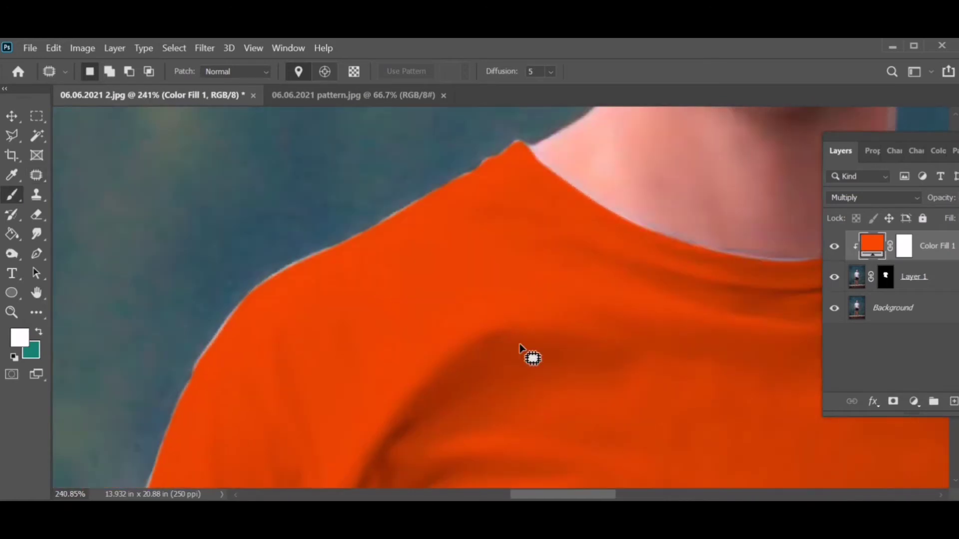
pyautogui.click(886, 277)
pyautogui.press('d')
pyautogui.press('x')
pyautogui.scroll(2, 350, 360)
pyautogui.press('[')
pyautogui.press('[')
pyautogui.press('[')
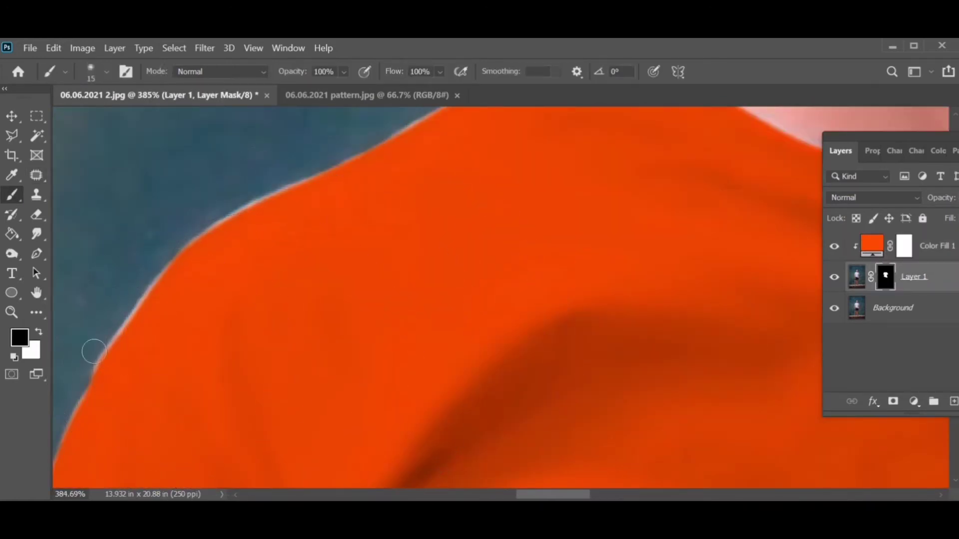
pyautogui.scroll(1, 95, 354)
pyautogui.click(105, 367)
pyautogui.press('x')
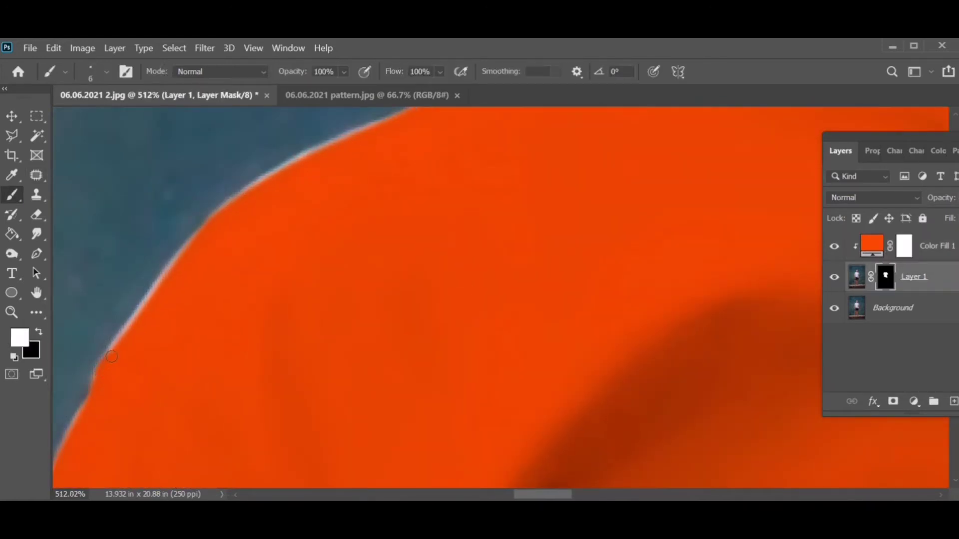
pyautogui.scroll(3, 228, 325)
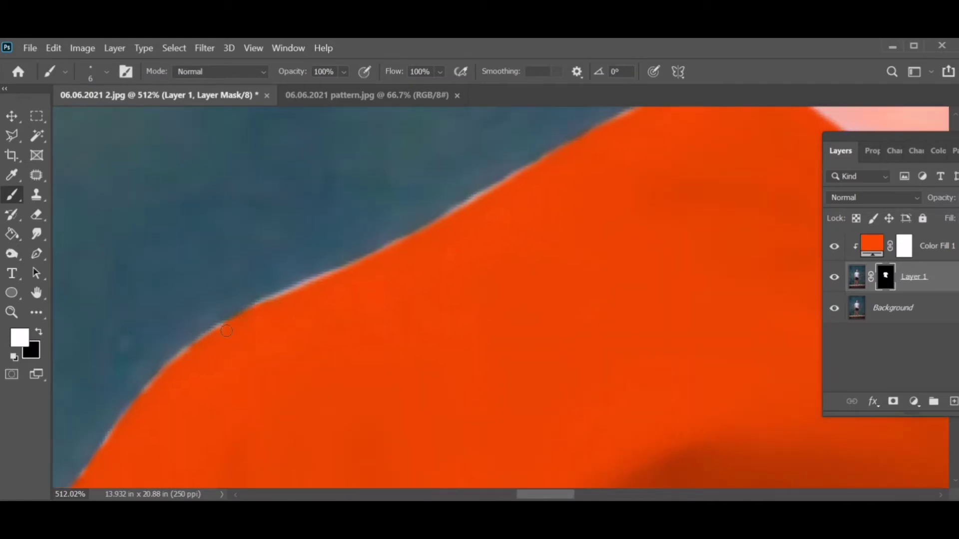
# Paint away the white fringe along the shoulder and collar edges
pyautogui.moveTo(456, 218); pyautogui.dragTo(542, 338)
pyautogui.moveTo(375, 317)
pyautogui.mouseDown()
pyautogui.moveTo(520, 343)
pyautogui.moveTo(452, 339)
pyautogui.mouseUp()
pyautogui.moveTo(453, 254); pyautogui.dragTo(184, 153)
pyautogui.moveTo(340, 258)
pyautogui.mouseDown()
pyautogui.moveTo(382, 274)
pyautogui.moveTo(589, 420)
pyautogui.mouseUp()
pyautogui.moveTo(489, 366)
pyautogui.mouseDown()
pyautogui.moveTo(289, 337)
pyautogui.moveTo(215, 290)
pyautogui.moveTo(376, 376)
pyautogui.moveTo(392, 398)
pyautogui.moveTo(289, 382)
pyautogui.mouseUp()
# Lower Layer 1's opacity to about 93%
pyautogui.scroll(-1, 391, 399)
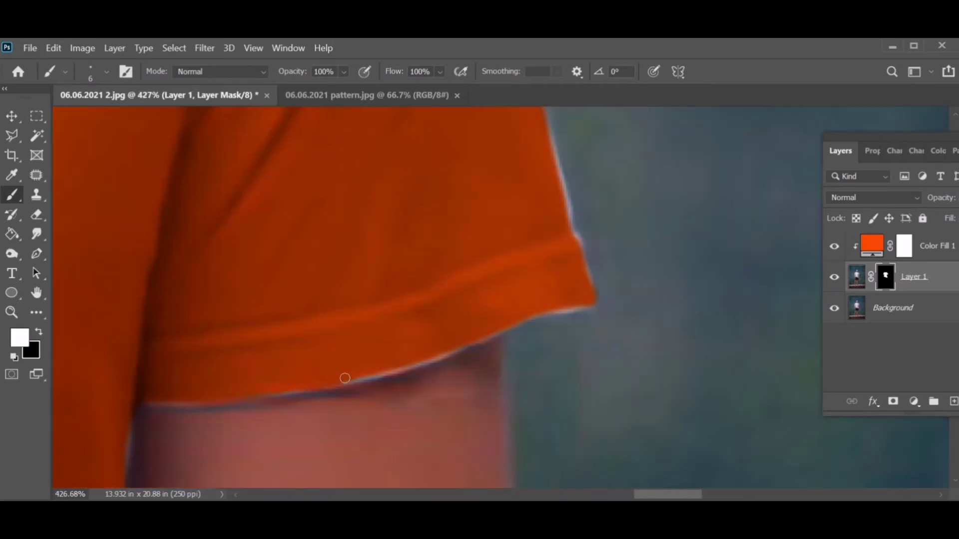
pyautogui.scroll(-10, 572, 307)
pyautogui.scroll(10, 211, 280)
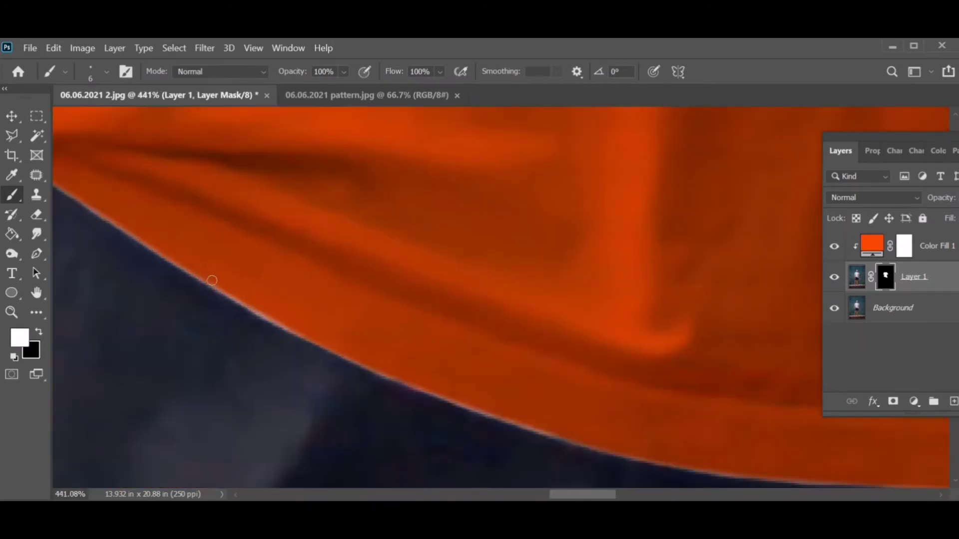
pyautogui.scroll(-5, 365, 374)
pyautogui.scroll(-5, 365, 375)
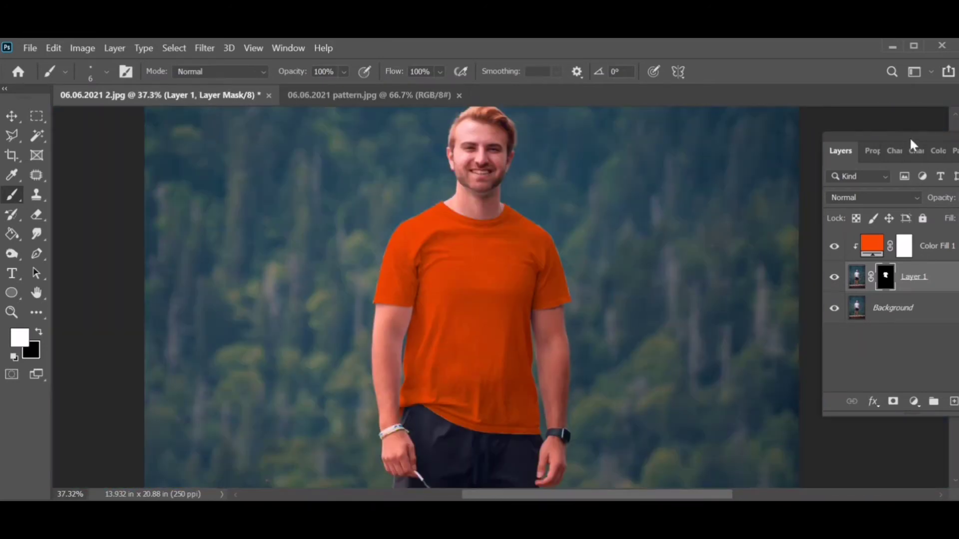
pyautogui.moveTo(909, 136); pyautogui.dragTo(872, 143)
pyautogui.click(952, 205)
pyautogui.moveTo(953, 221); pyautogui.dragTo(945, 226)
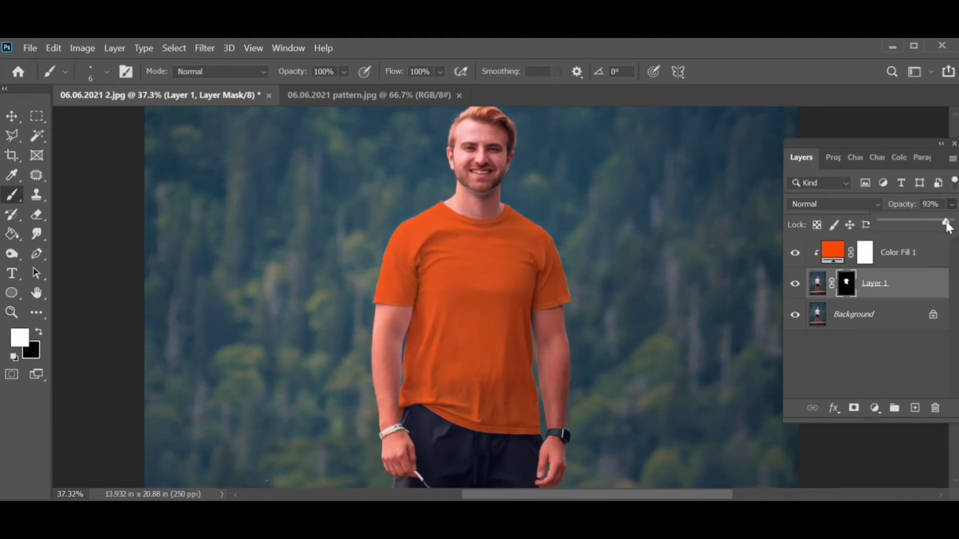
pyautogui.click(343, 95)
# Magic Wand the black damask motifs in pattern.jpg and copy them onto a new layer
pyautogui.scroll(5, 434, 270)
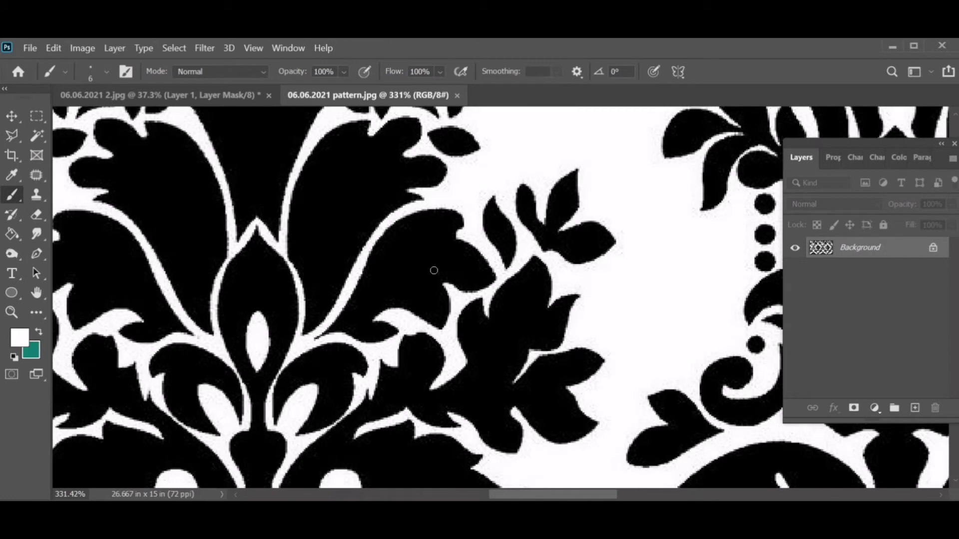
pyautogui.press('l')
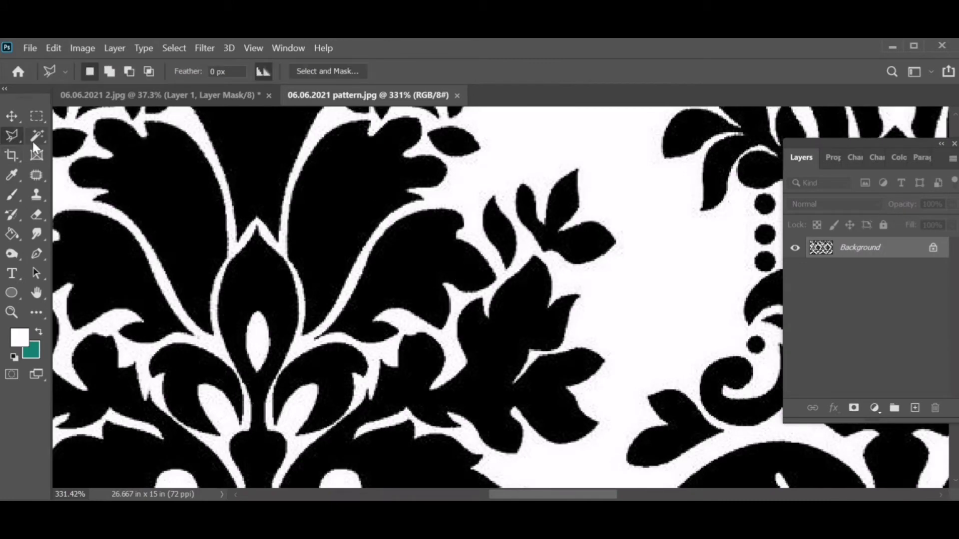
pyautogui.click(34, 140)
pyautogui.click(336, 190)
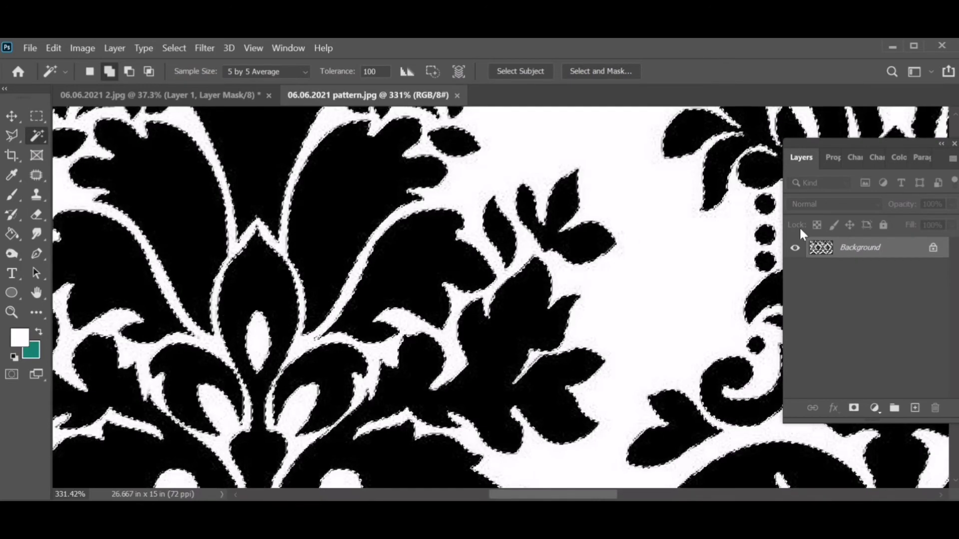
pyautogui.hotkey('ctrl', 'j')
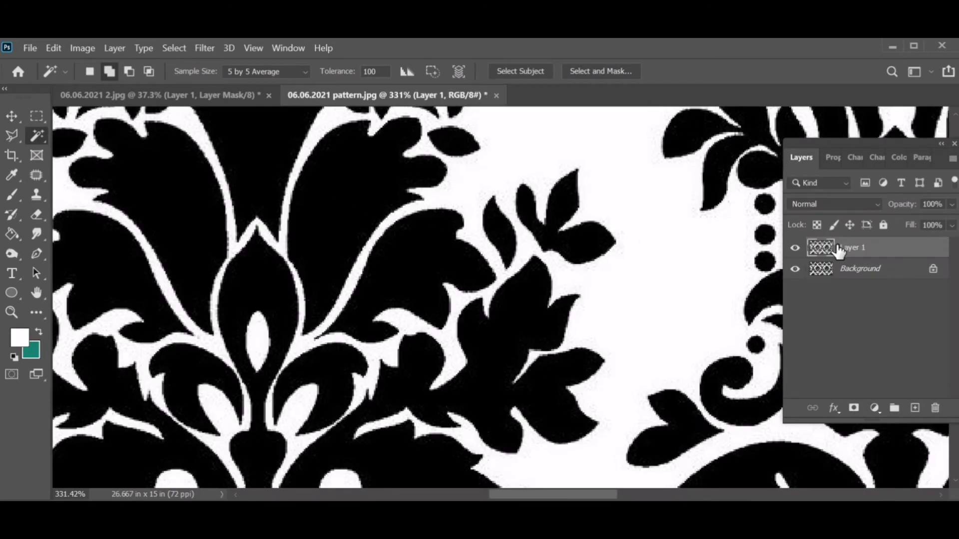
# Hide the background and define the damask layer as a new pattern
pyautogui.click(855, 275)
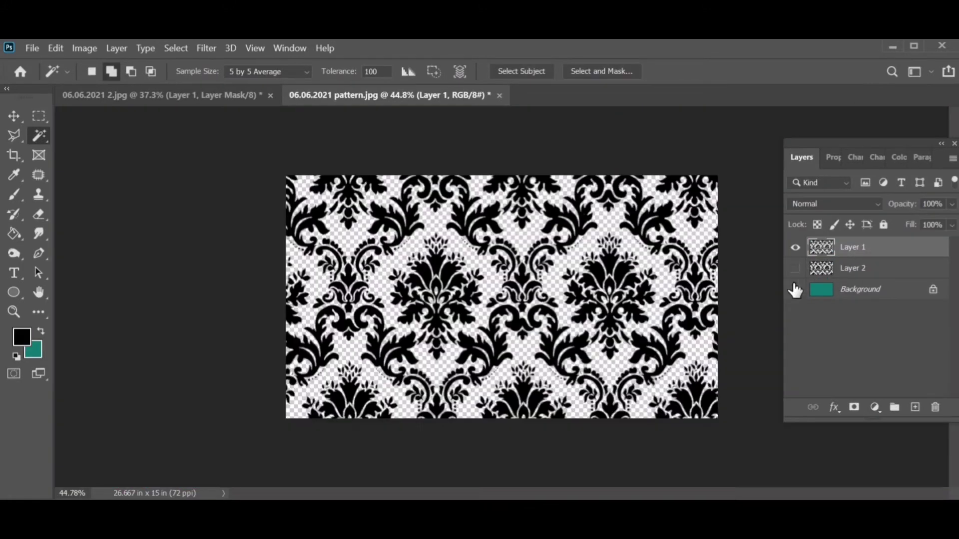
pyautogui.click(55, 47)
pyautogui.click(104, 314)
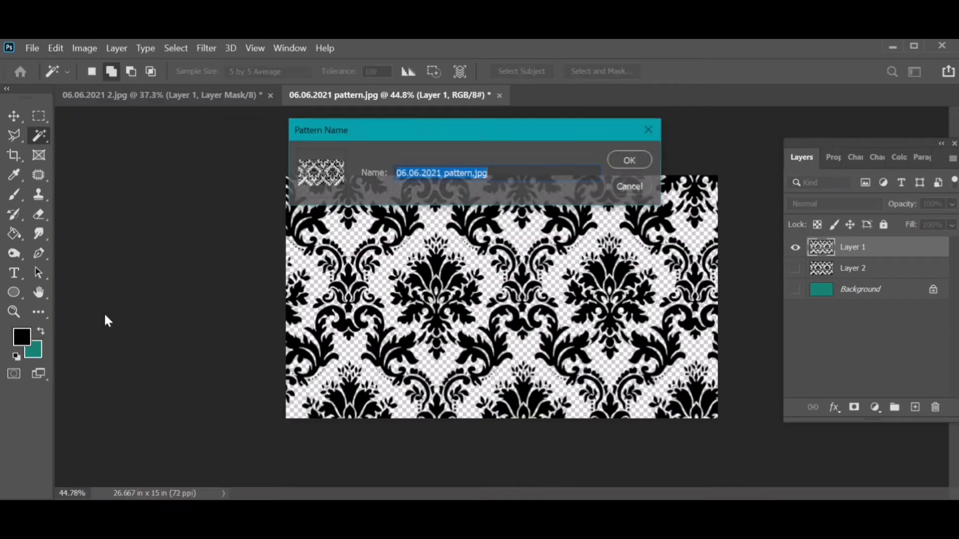
pyautogui.click(628, 161)
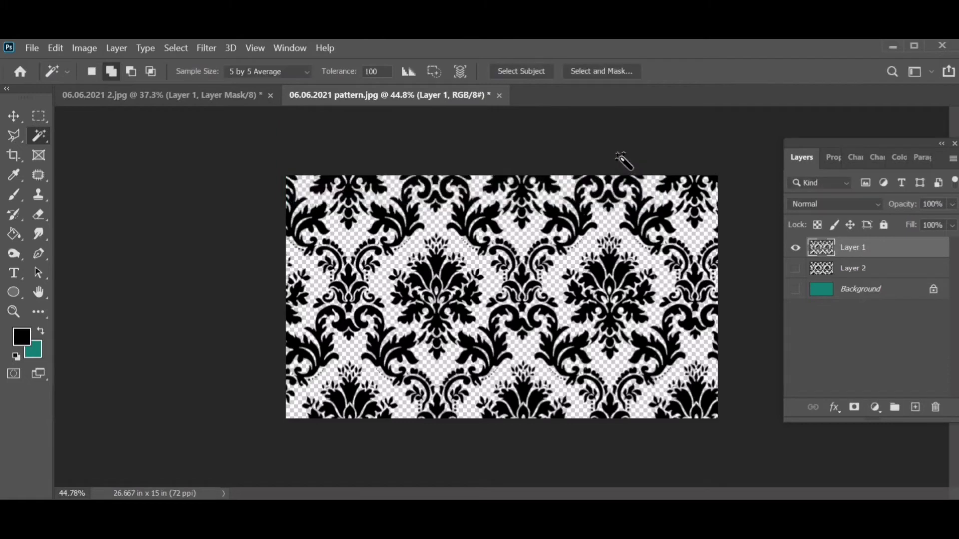
pyautogui.click(241, 96)
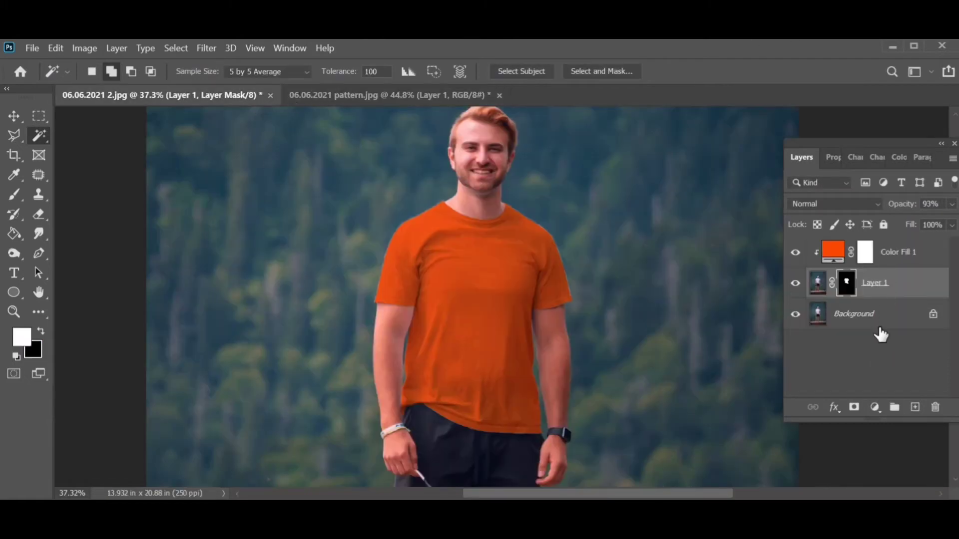
# Add a damask Pattern Fill layer to the shirt with the pattern scale reduced to 30%
pyautogui.click(875, 407)
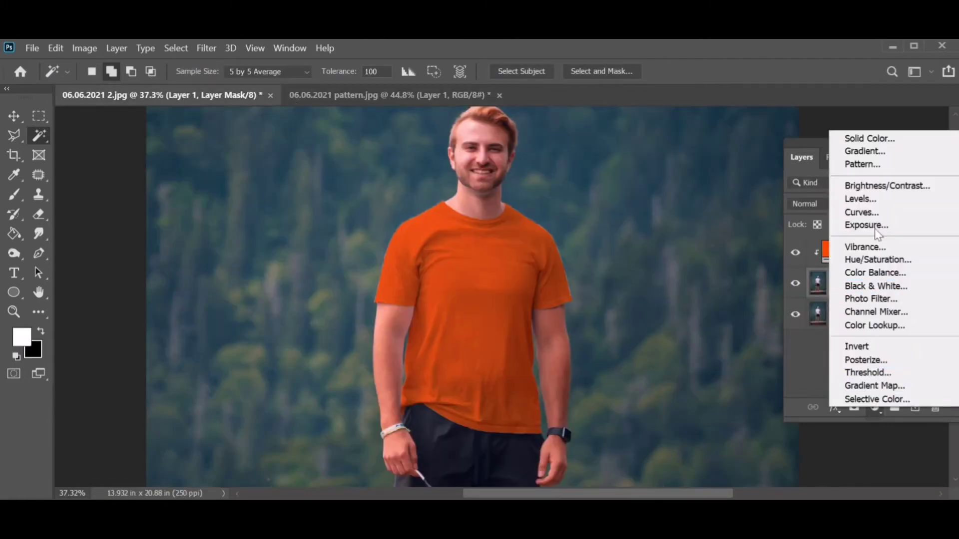
pyautogui.click(859, 164)
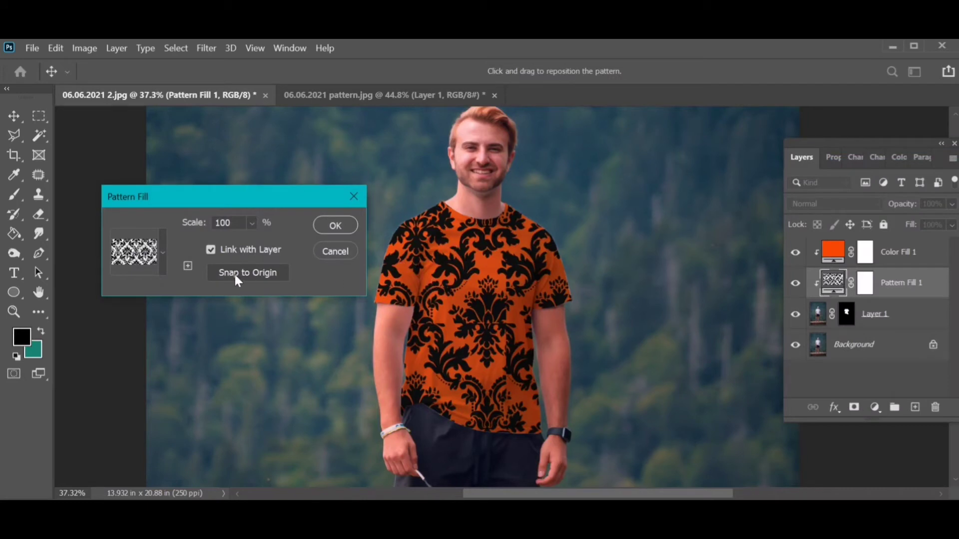
pyautogui.click(252, 223)
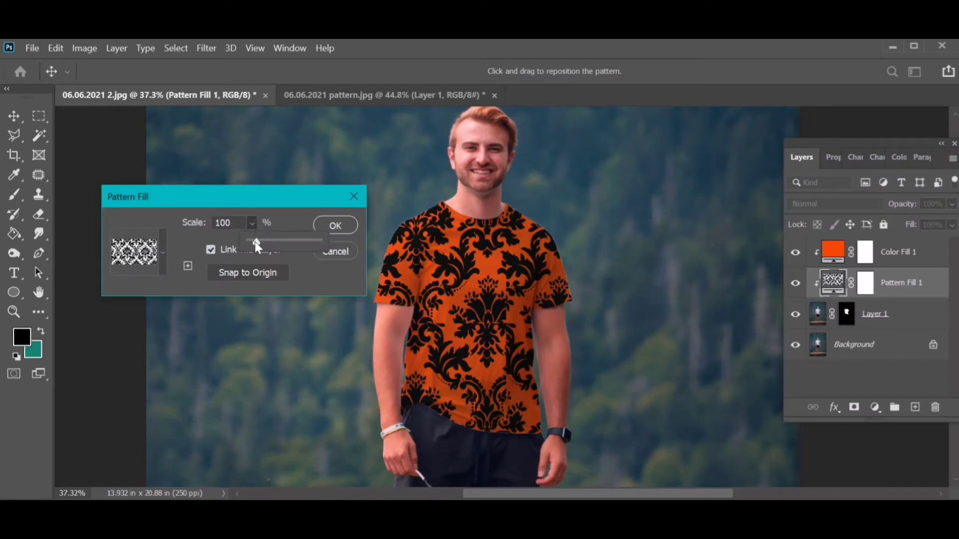
pyautogui.moveTo(260, 244); pyautogui.dragTo(250, 243)
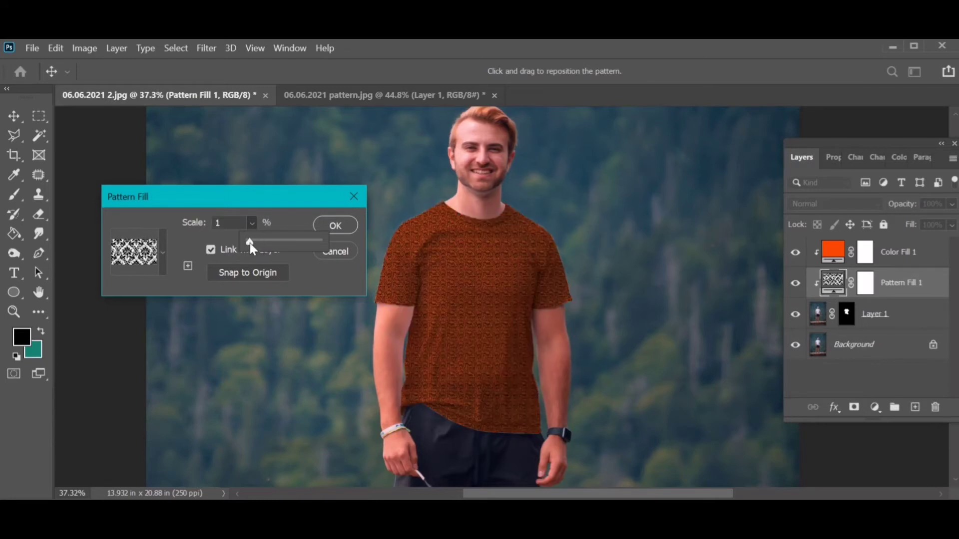
pyautogui.write('25')
pyautogui.doubleClick(216, 223)
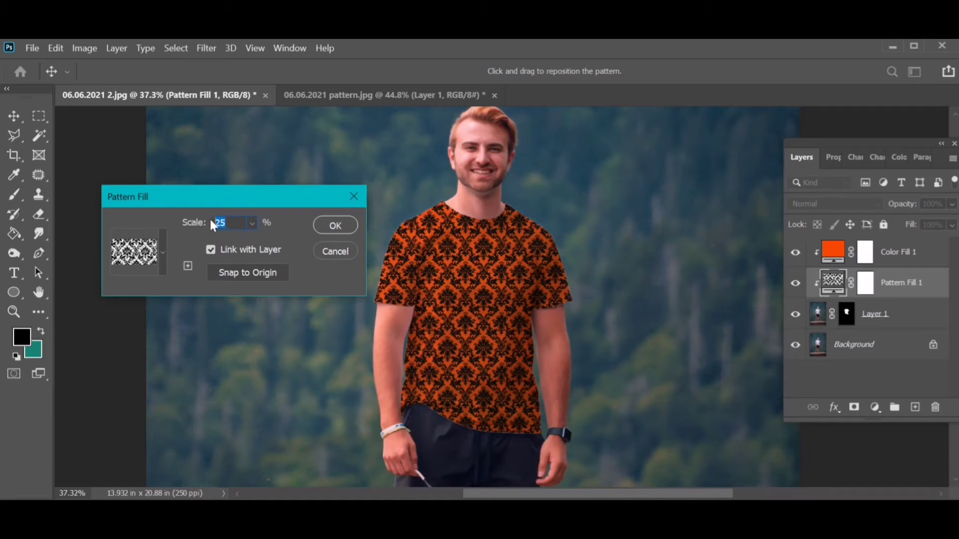
pyautogui.write('30')
pyautogui.click(332, 225)
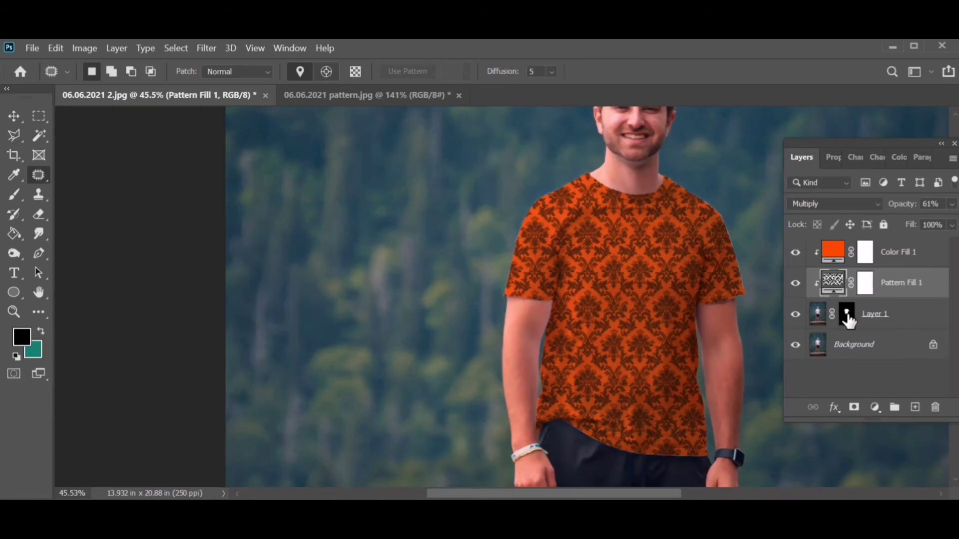
# Replace Pattern Fill 1's mask with the shirt mask, convert it to a smart object, and start transforming
pyautogui.moveTo(846, 314); pyautogui.dragTo(863, 292)
pyautogui.click(462, 219)
pyautogui.rightClick(839, 289)
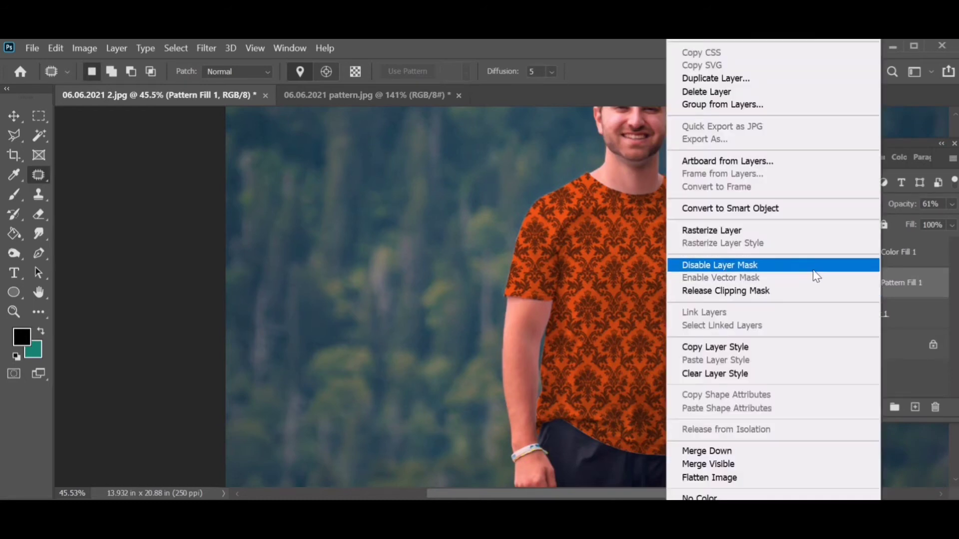
pyautogui.click(790, 215)
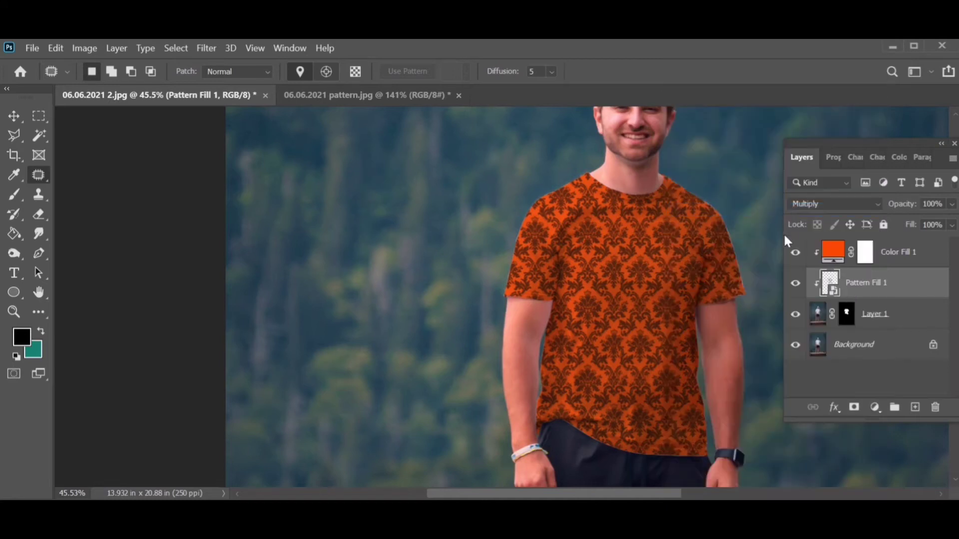
pyautogui.hotkey('ctrl', 't')
pyautogui.rightClick(569, 268)
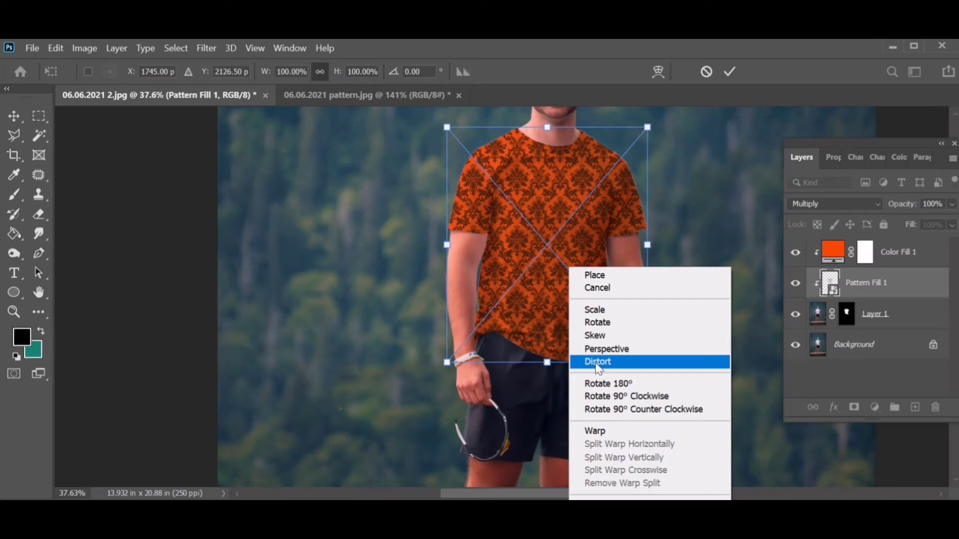
# Switch the transform to Warp and add crosswise splits to the warp grid
pyautogui.click(597, 431)
pyautogui.scroll(3, 522, 286)
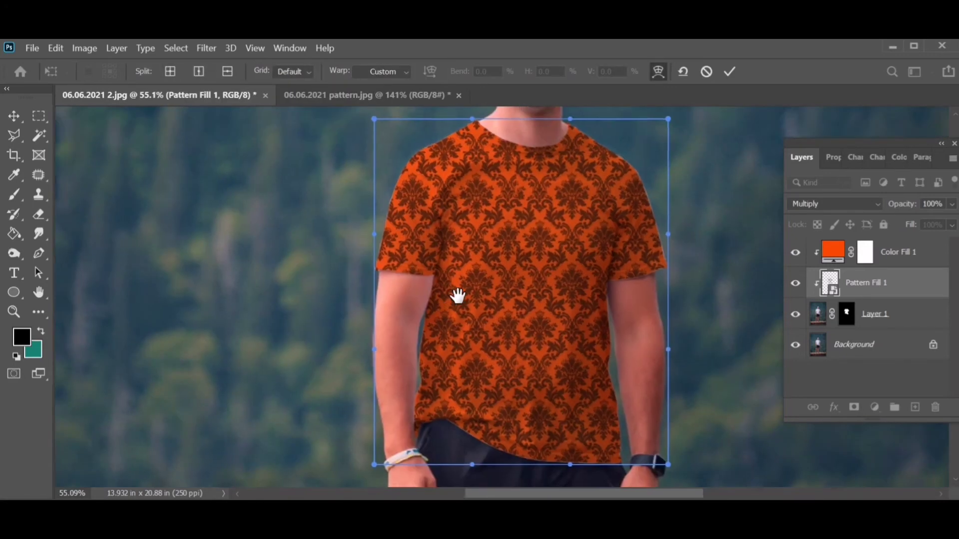
pyautogui.moveTo(456, 295); pyautogui.dragTo(404, 305)
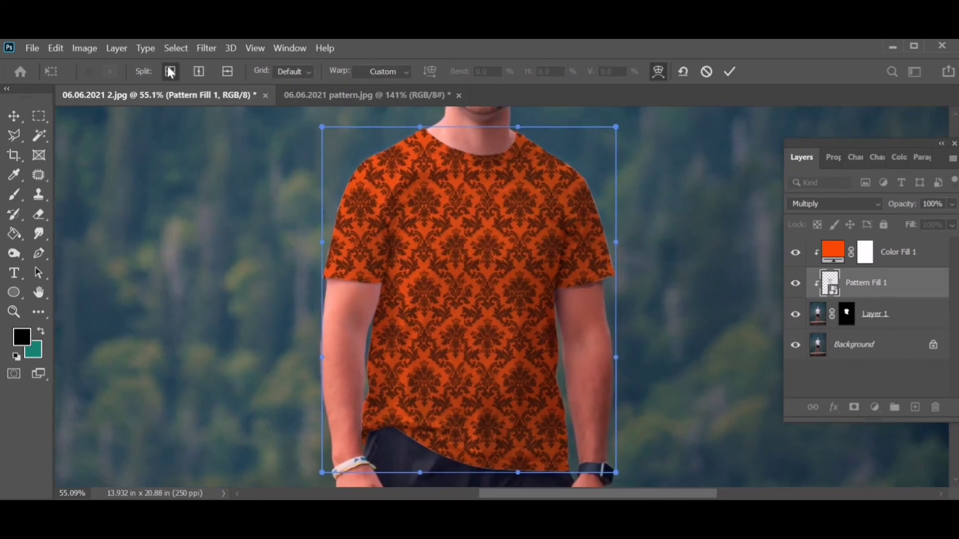
pyautogui.click(385, 196)
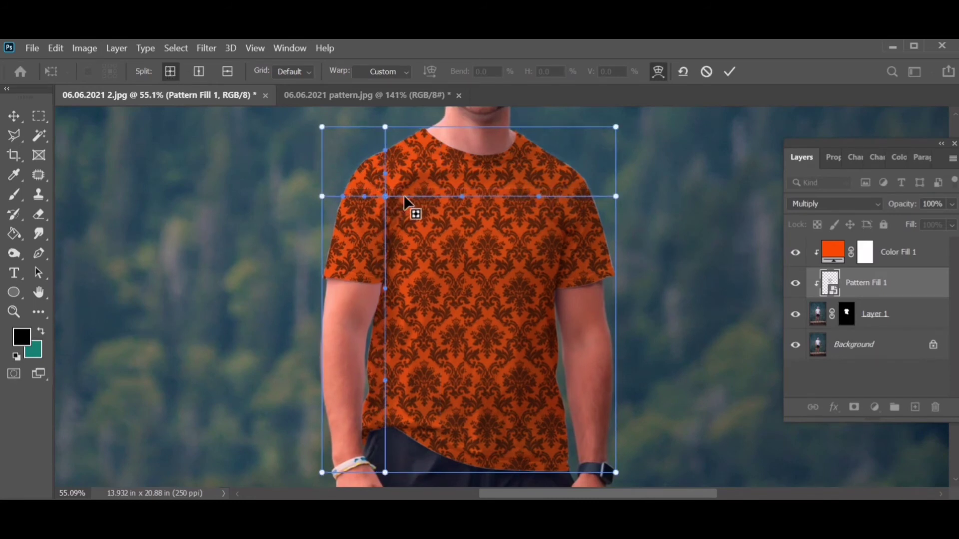
pyautogui.click(557, 284)
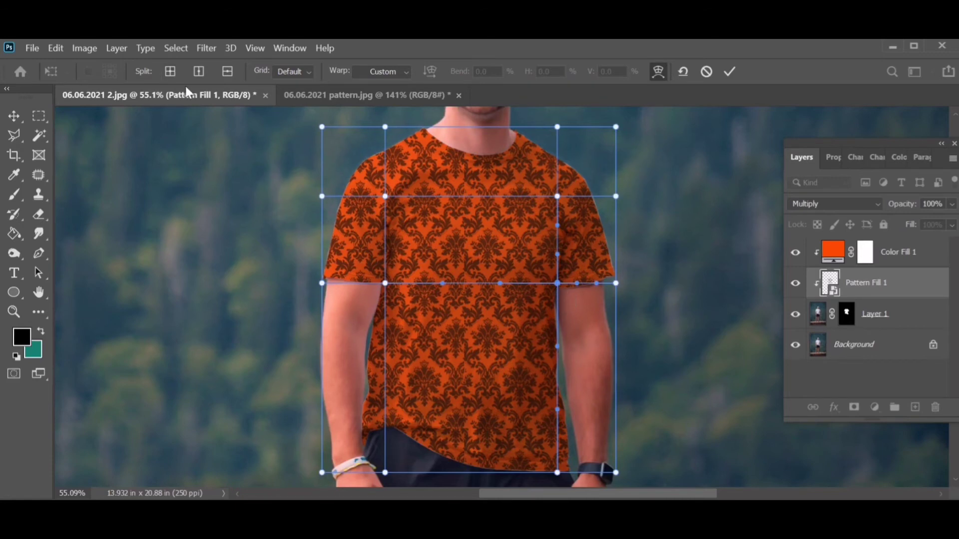
pyautogui.click(170, 71)
pyautogui.click(425, 423)
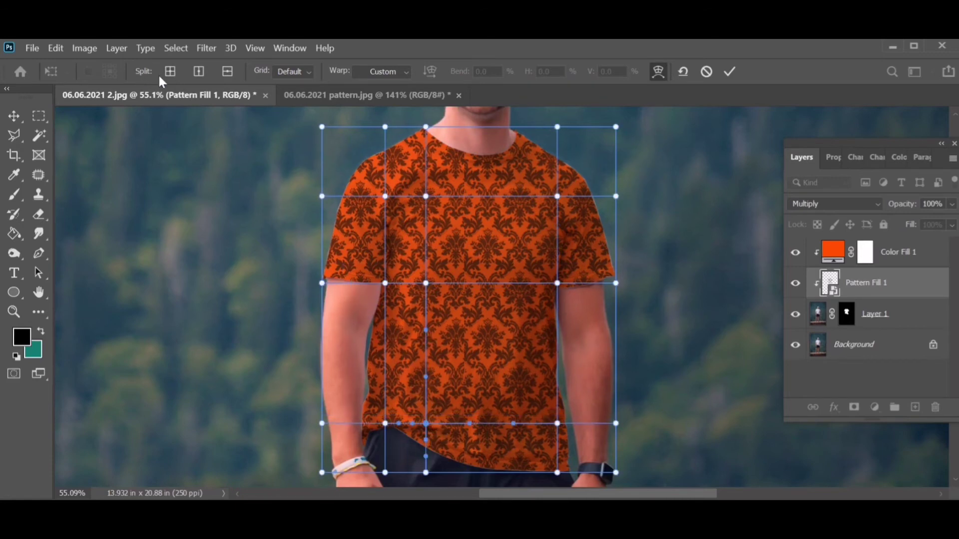
pyautogui.click(487, 331)
# Bend the pattern around the right sleeve, left chest, left side and left hem
pyautogui.scroll(1, 583, 206)
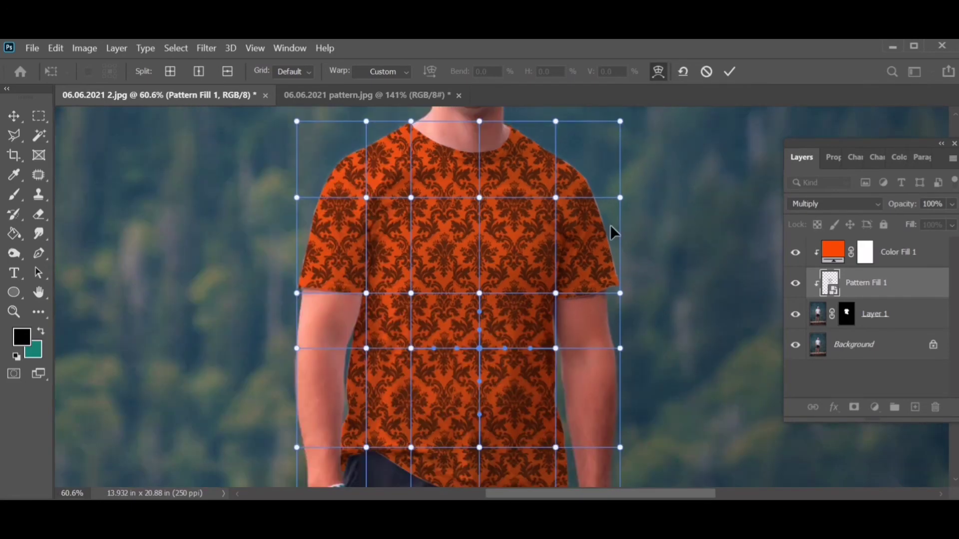
pyautogui.moveTo(620, 198); pyautogui.dragTo(622, 199)
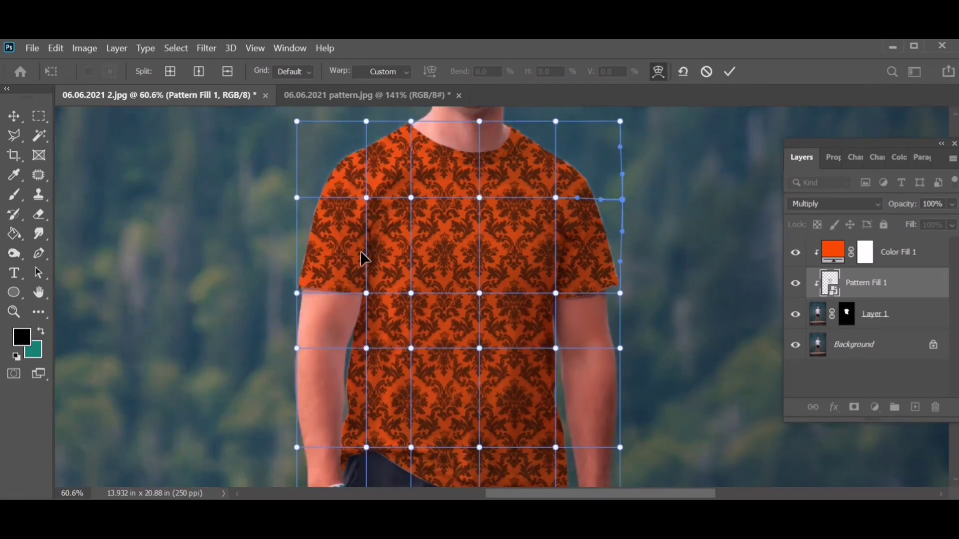
pyautogui.moveTo(373, 221); pyautogui.dragTo(379, 223)
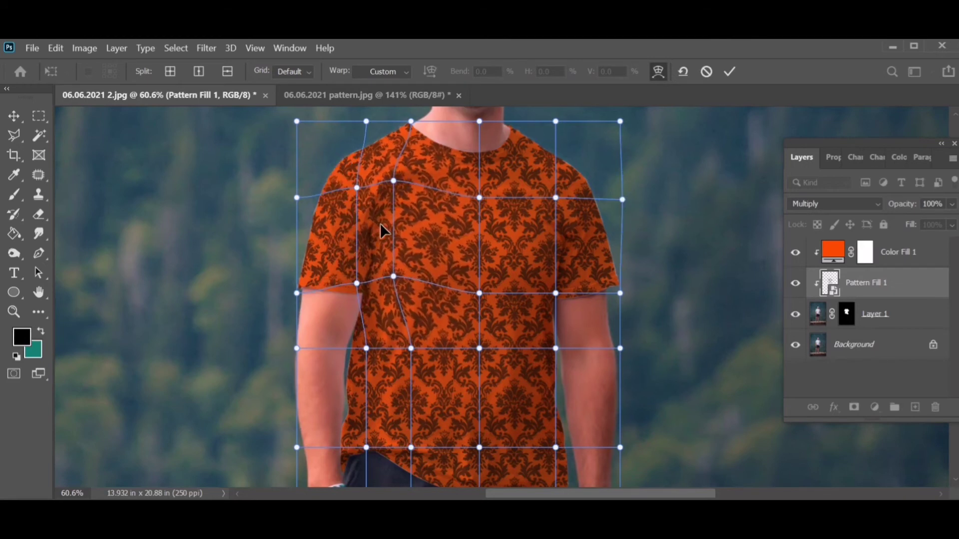
pyautogui.moveTo(400, 280); pyautogui.dragTo(407, 411)
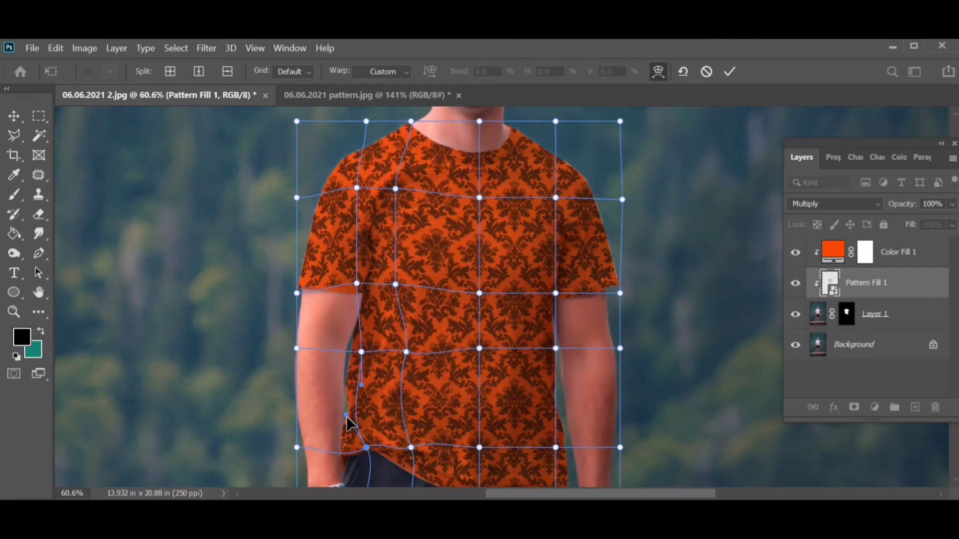
pyautogui.moveTo(347, 416)
pyautogui.mouseDown()
pyautogui.moveTo(403, 458)
pyautogui.moveTo(408, 419)
pyautogui.mouseUp()
pyautogui.scroll(-3, 405, 465)
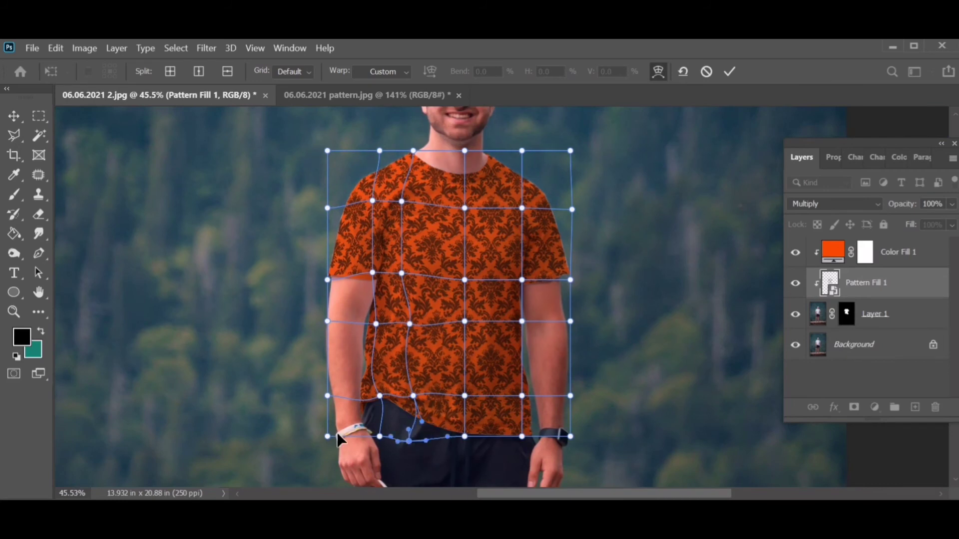
pyautogui.moveTo(499, 353); pyautogui.dragTo(502, 352)
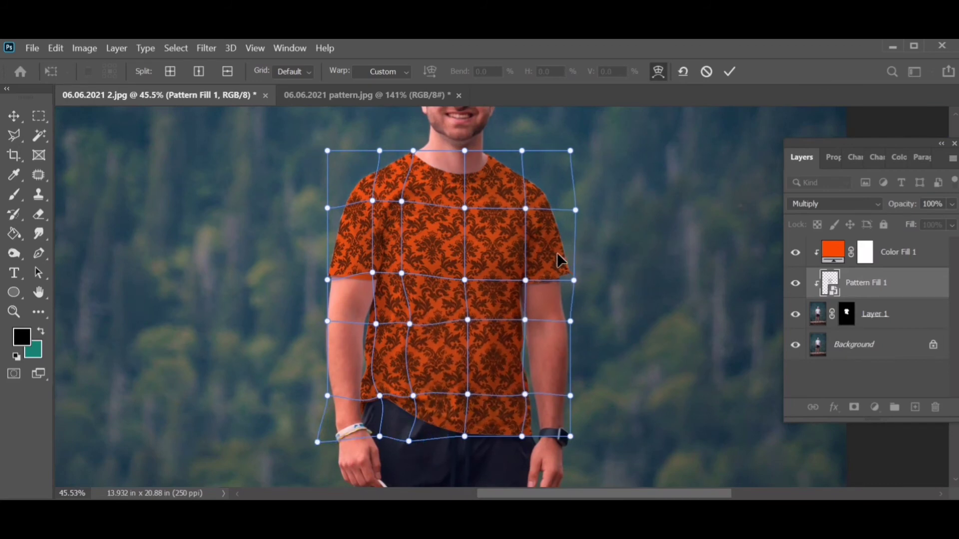
pyautogui.moveTo(557, 253); pyautogui.dragTo(525, 240)
# Shape the pattern at the neckline, shoulders and bottom-left hem, then commit the warp
pyautogui.moveTo(465, 150); pyautogui.dragTo(457, 145)
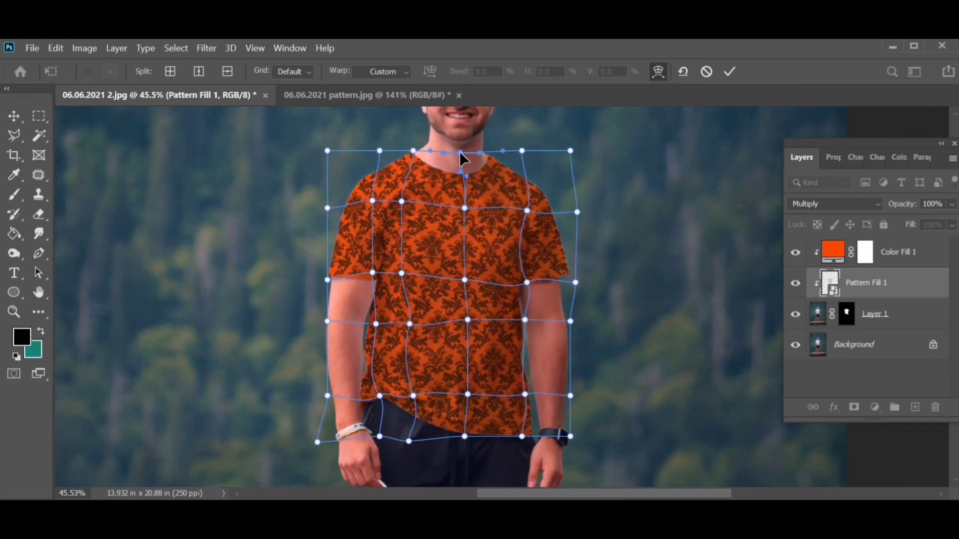
pyautogui.click(414, 151)
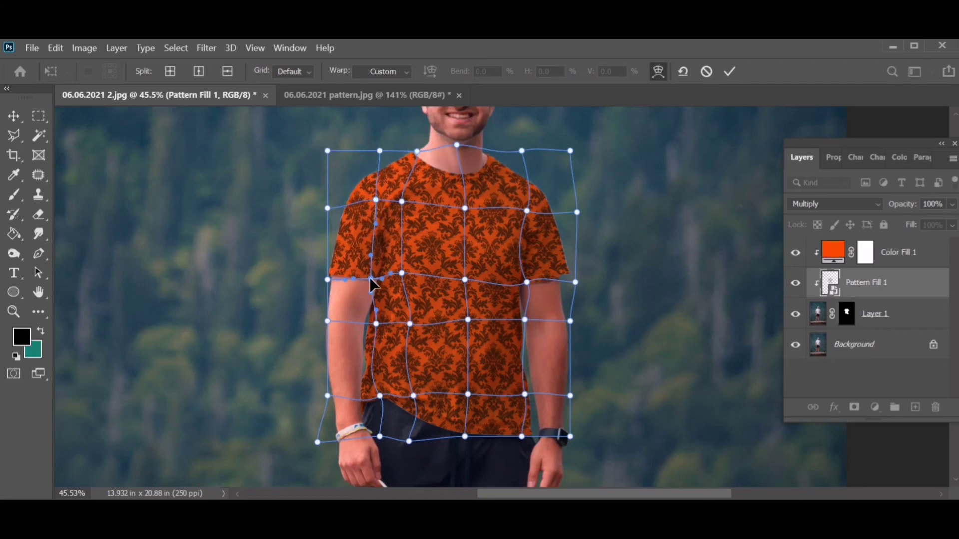
pyautogui.moveTo(372, 284)
pyautogui.mouseDown()
pyautogui.moveTo(389, 260)
pyautogui.moveTo(396, 268)
pyautogui.moveTo(383, 226)
pyautogui.mouseUp()
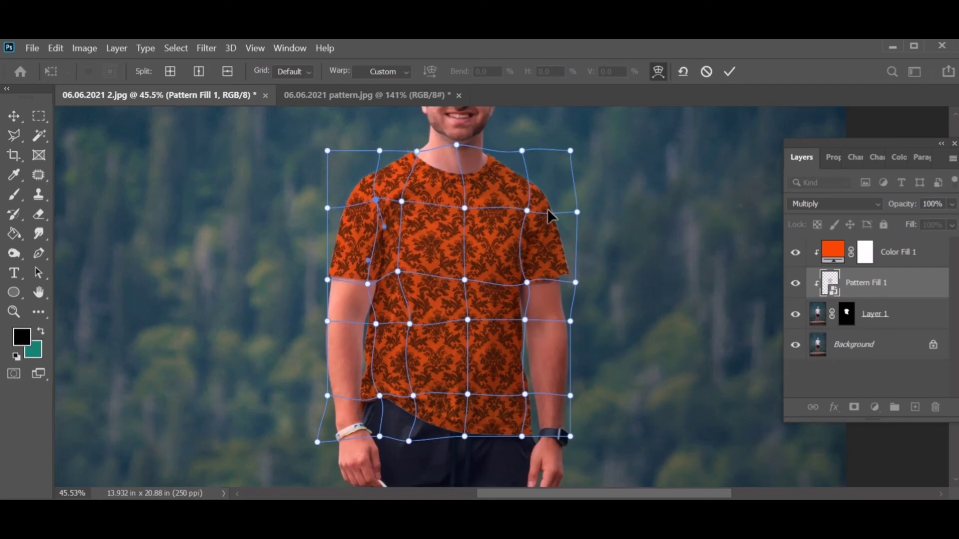
pyautogui.moveTo(527, 237); pyautogui.dragTo(513, 231)
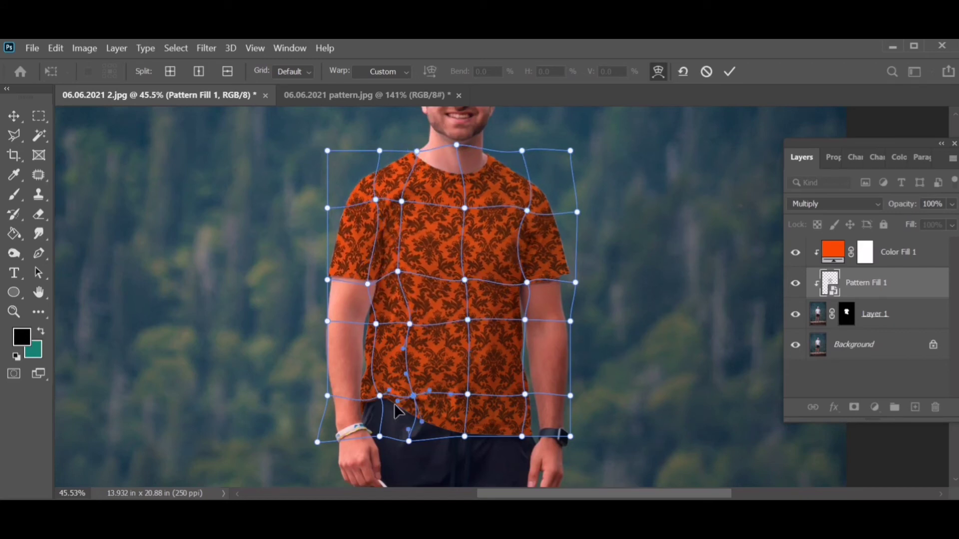
pyautogui.moveTo(391, 399); pyautogui.dragTo(393, 407)
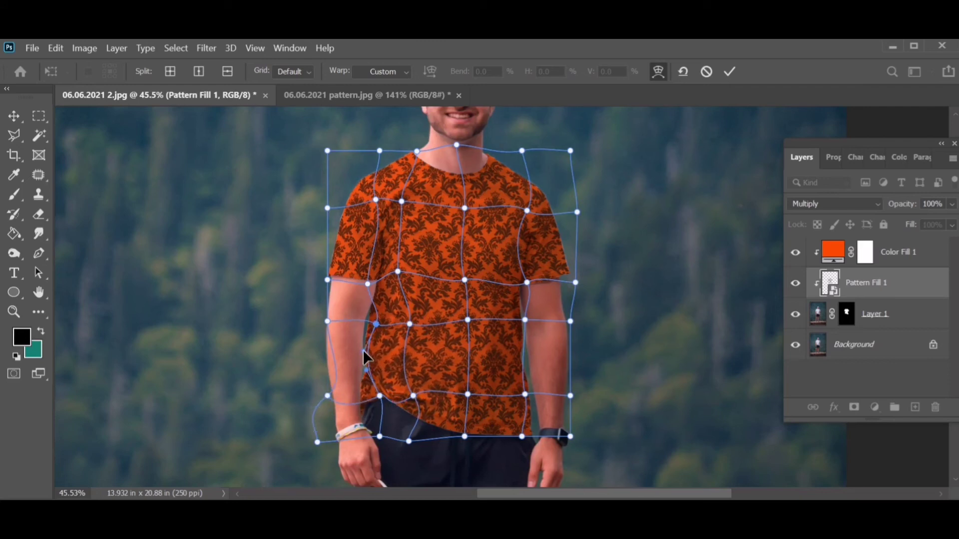
pyautogui.press('Return')
pyautogui.scroll(-3, 424, 220)
pyautogui.scroll(-2, 423, 220)
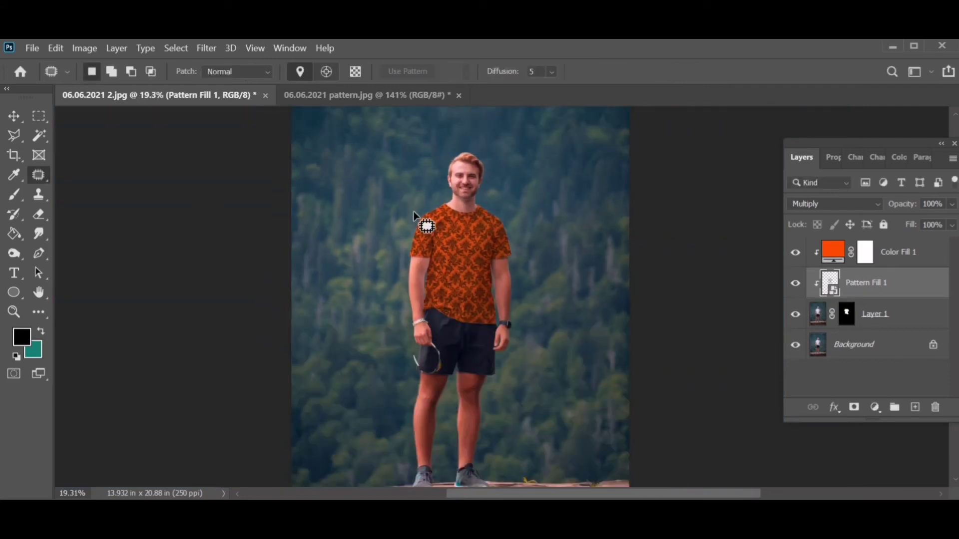
# Adjust Color Fill 1's hue and shade in the colour picker to a lighter, muted orange
pyautogui.doubleClick(835, 254)
pyautogui.moveTo(734, 272)
pyautogui.mouseDown()
pyautogui.moveTo(728, 254)
pyautogui.moveTo(742, 208)
pyautogui.mouseUp()
pyautogui.moveTo(788, 335)
pyautogui.mouseDown()
pyautogui.moveTo(763, 235)
pyautogui.moveTo(770, 261)
pyautogui.moveTo(772, 173)
pyautogui.mouseUp()
pyautogui.click(713, 185)
pyautogui.moveTo(714, 185)
pyautogui.mouseDown()
pyautogui.moveTo(685, 174)
pyautogui.moveTo(717, 174)
pyautogui.mouseUp()
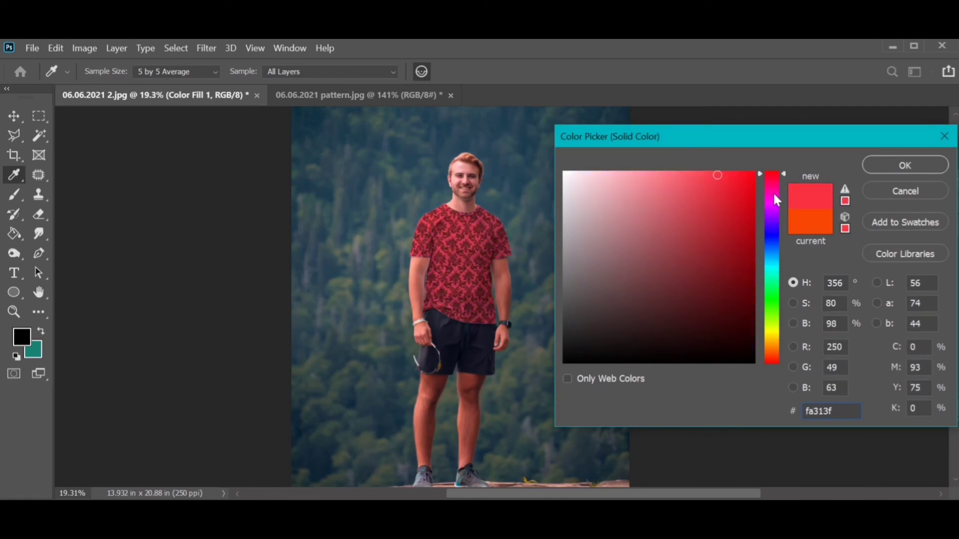
pyautogui.moveTo(773, 191); pyautogui.dragTo(772, 346)
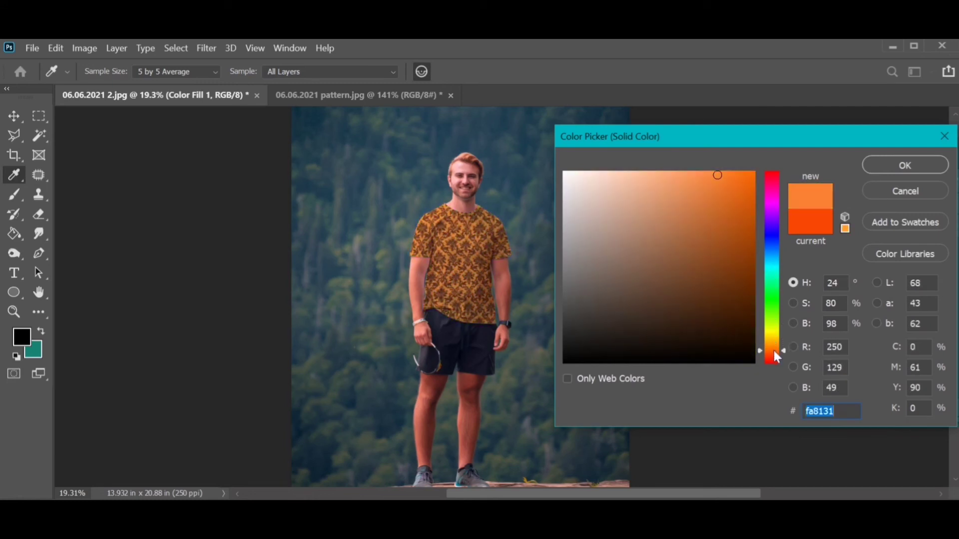
pyautogui.moveTo(774, 351); pyautogui.dragTo(775, 353)
pyautogui.click(713, 177)
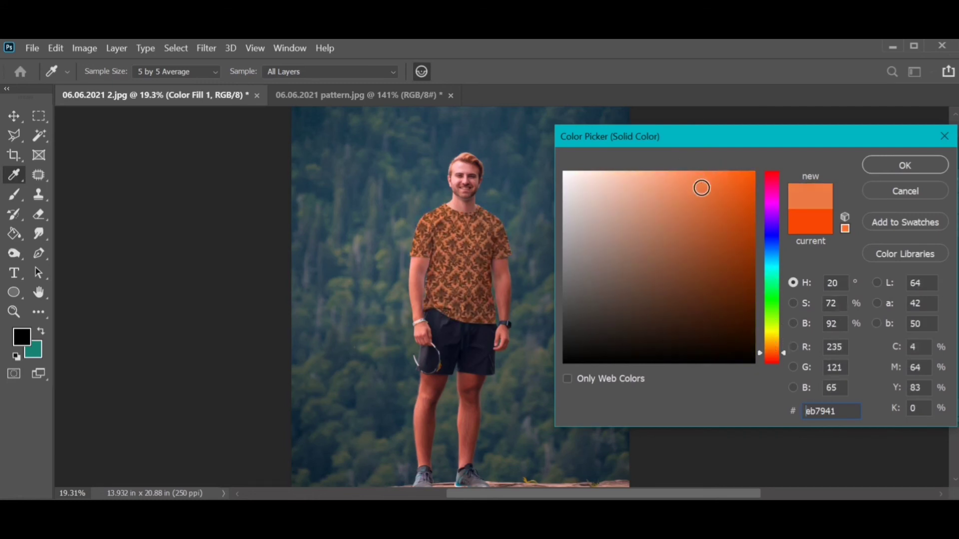